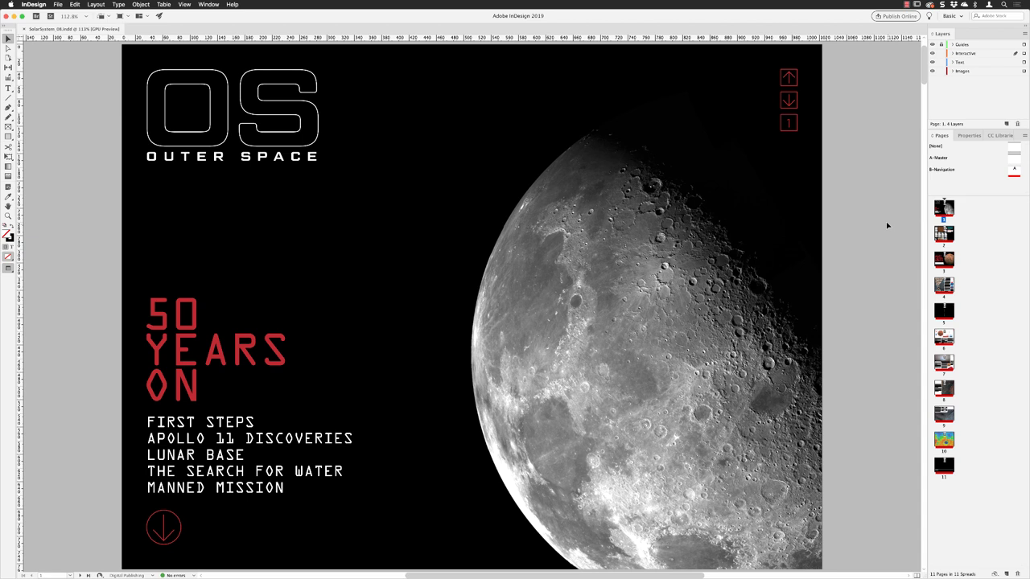
Step: Open the B-Navigation master page for editing at its arrow and page-number icons
double_click(950, 171)
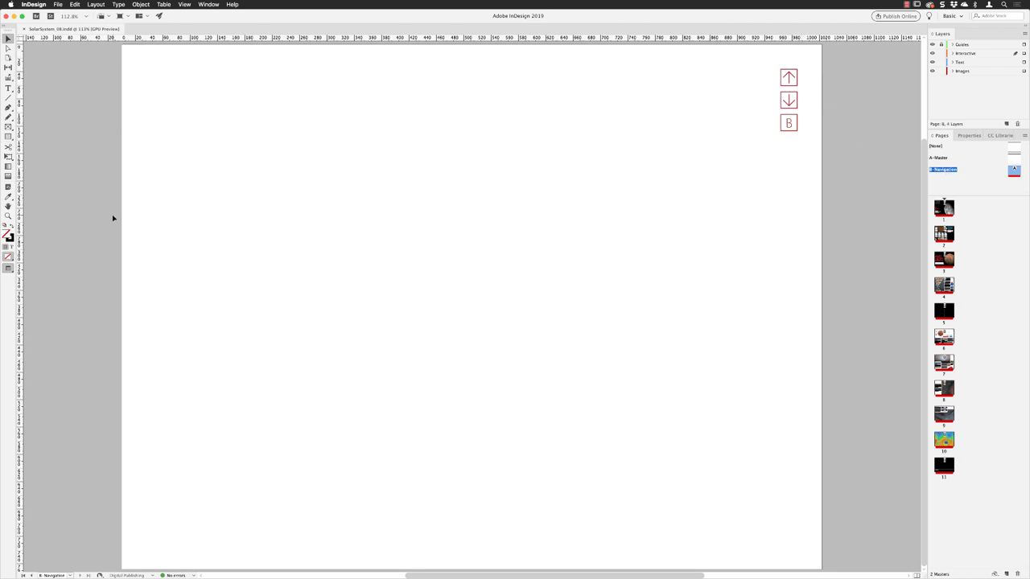
left_click(8, 216)
left_click_drag(725, 50, 844, 212)
left_click_drag(610, 197, 827, 186)
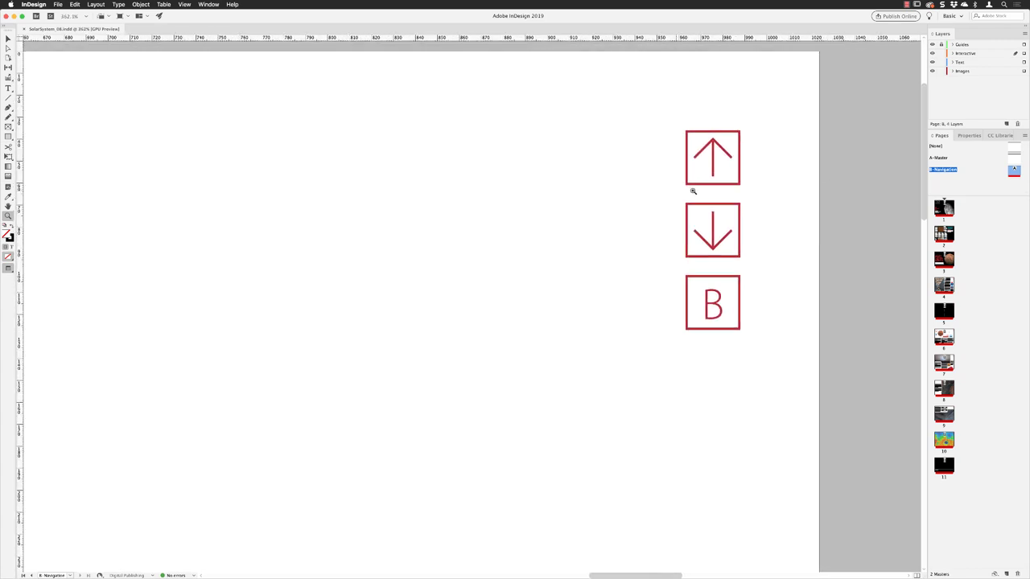
Step: Examine the separate pieces that make up the up-arrow and down-arrow icons
left_click(8, 40)
left_click(716, 166)
left_click(723, 151)
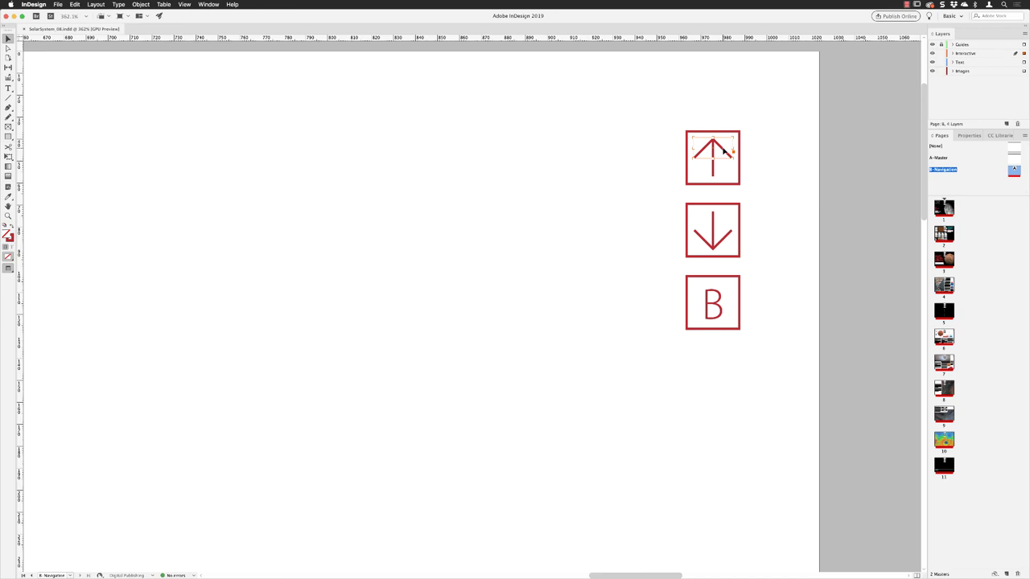
left_click(713, 227)
left_click(785, 200)
Step: Make the Interactive layer active, hiding and reshowing it to check which objects it holds
left_click(983, 53)
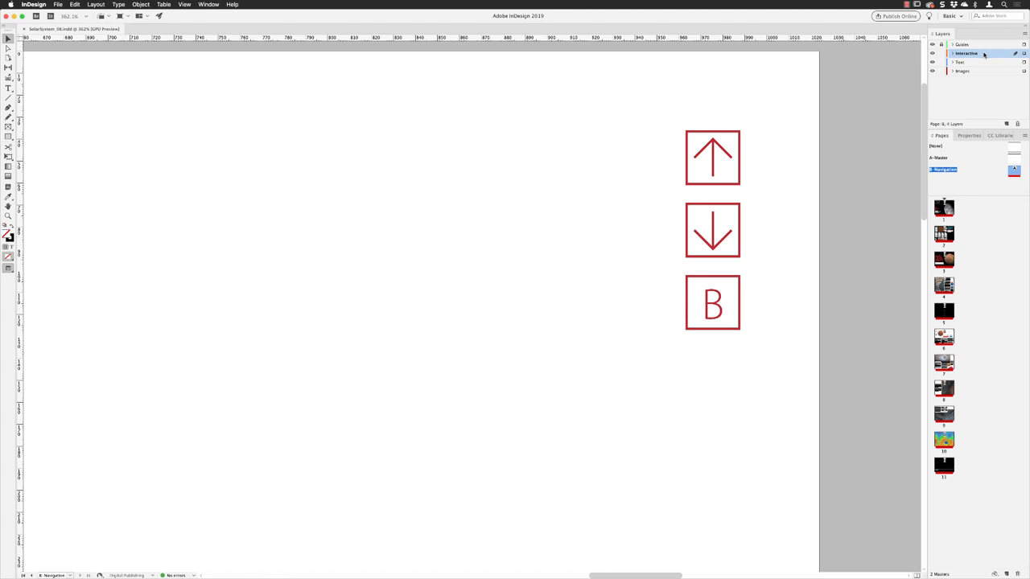
left_click(933, 53)
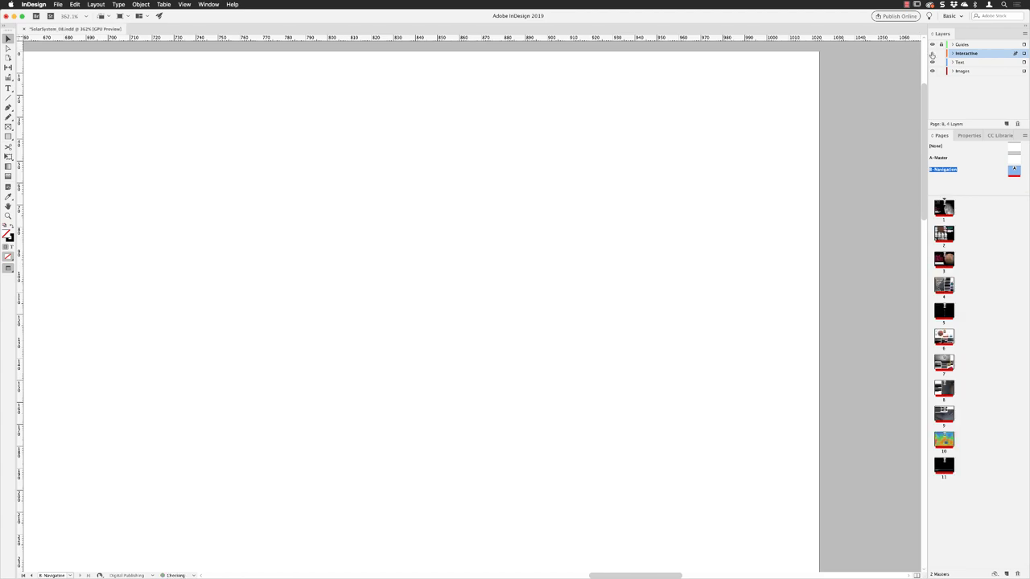
left_click(933, 53)
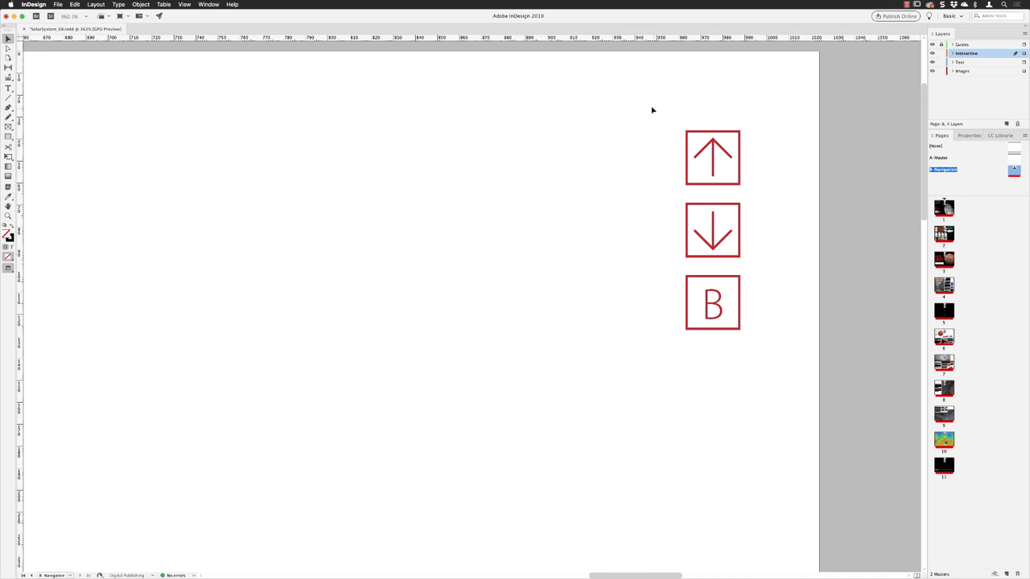
Step: Select the up-arrow's square frame and display the Buttons and Forms controls beside the navigation icons
left_click(726, 153)
left_click(722, 135)
left_click(207, 5)
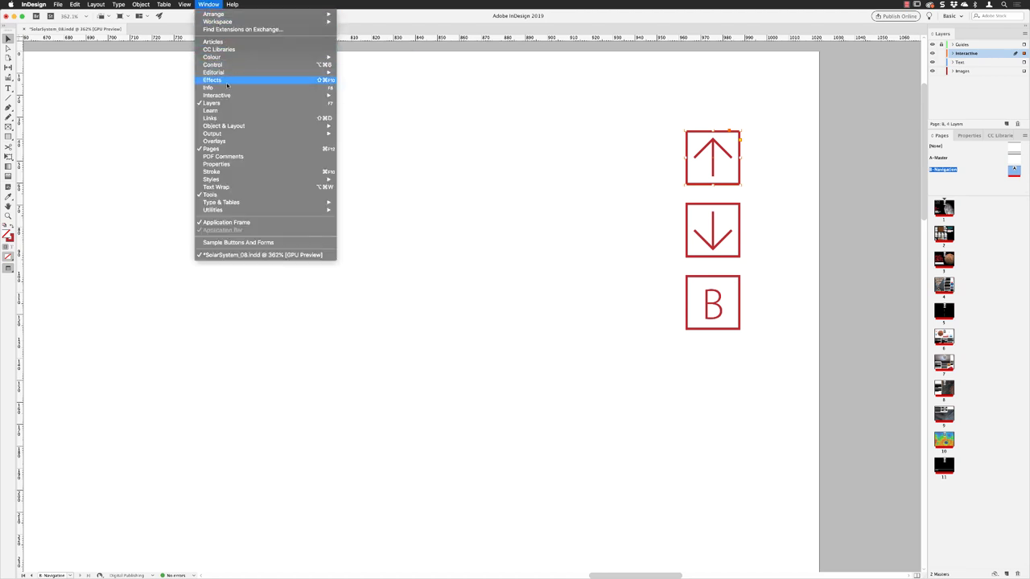
mouse_move(226, 97)
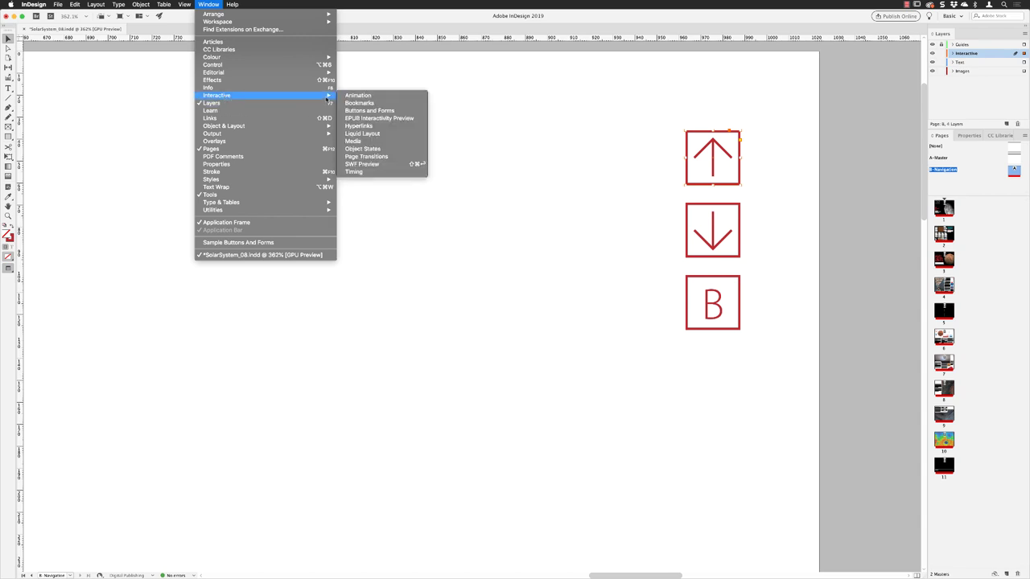
left_click(355, 111)
left_click_drag(512, 106, 557, 93)
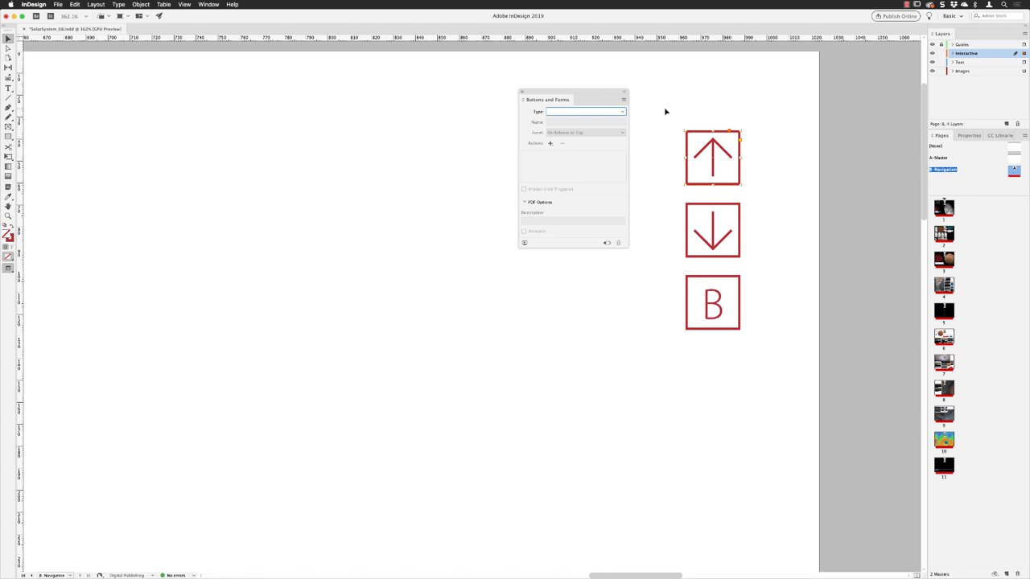
Step: Group the up arrow with its square frame, and group the down arrow with its own frame
left_click_drag(665, 111, 756, 187)
left_click(141, 5)
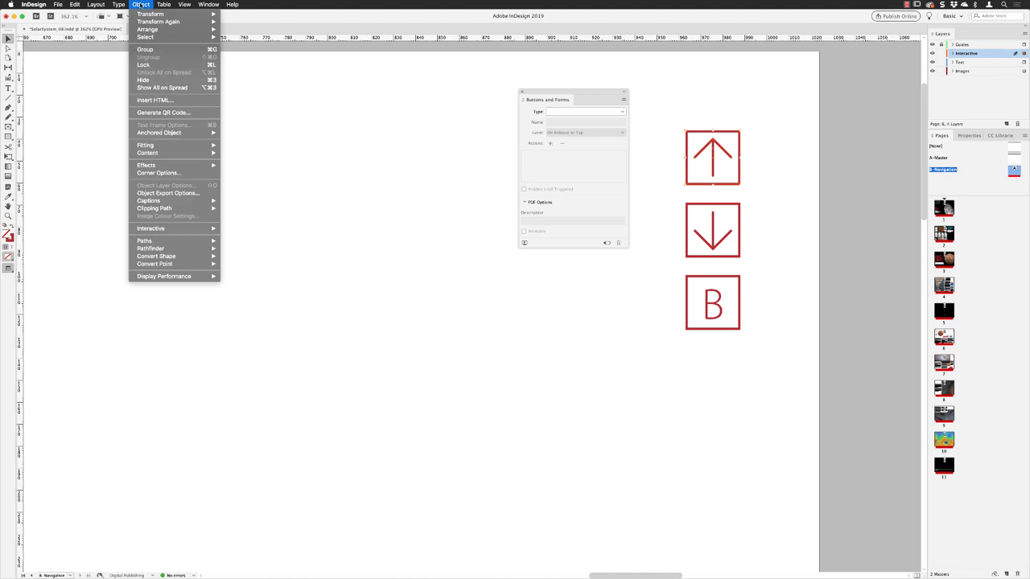
left_click(145, 49)
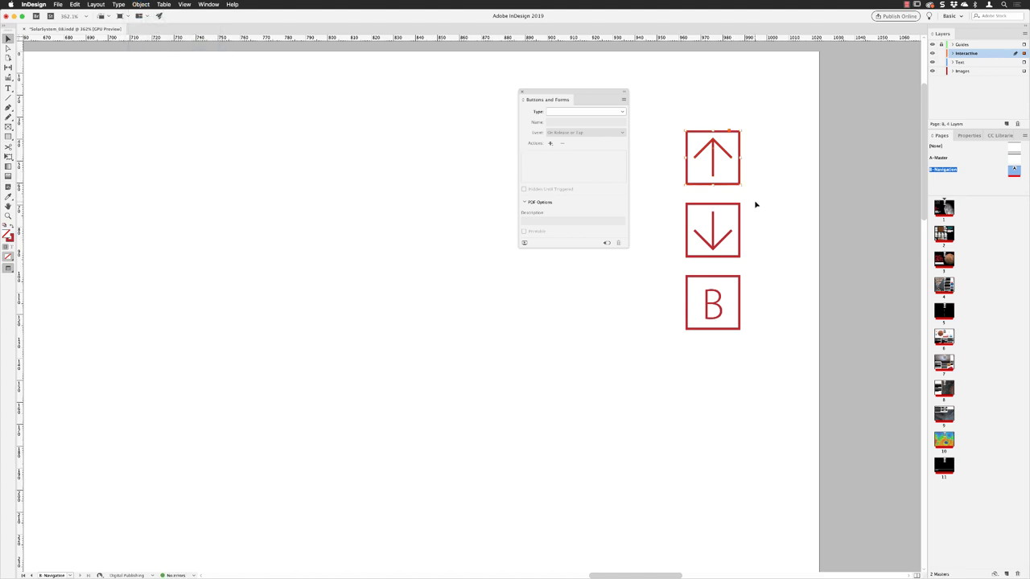
left_click_drag(746, 199, 669, 269)
left_click(140, 5)
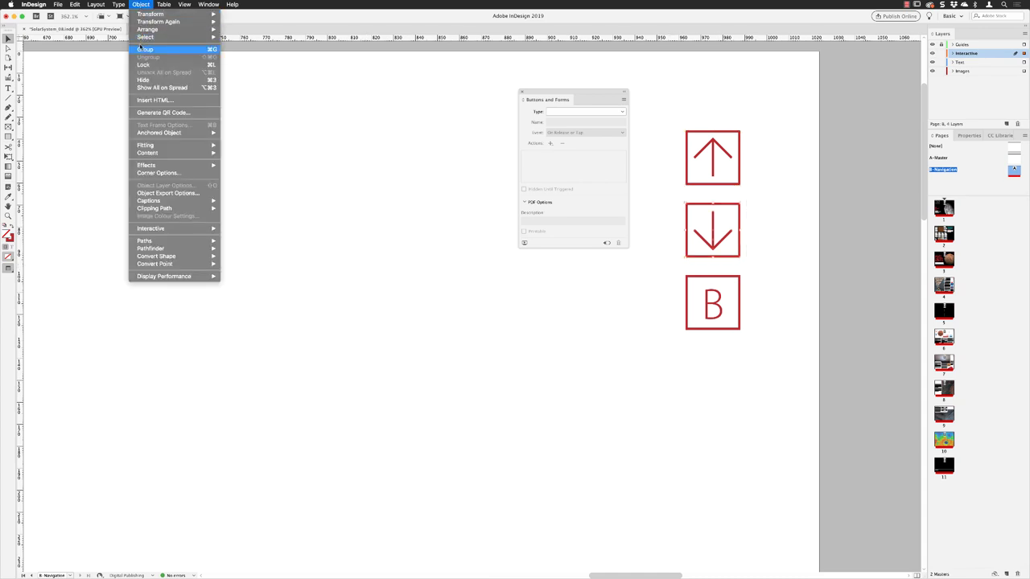
left_click(142, 50)
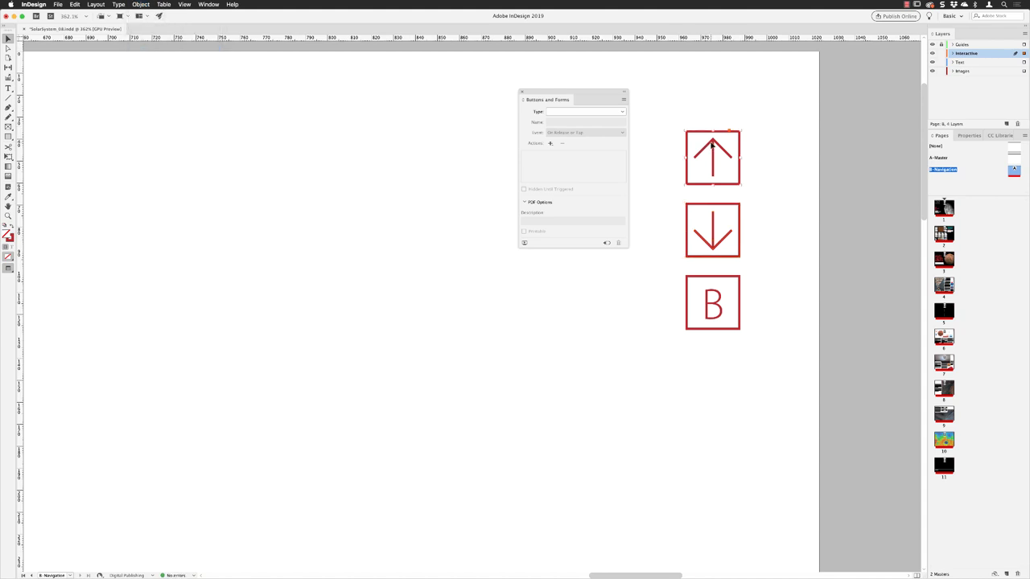
Step: Convert the up-arrow group to a button named "Previous Page"
left_click(614, 114)
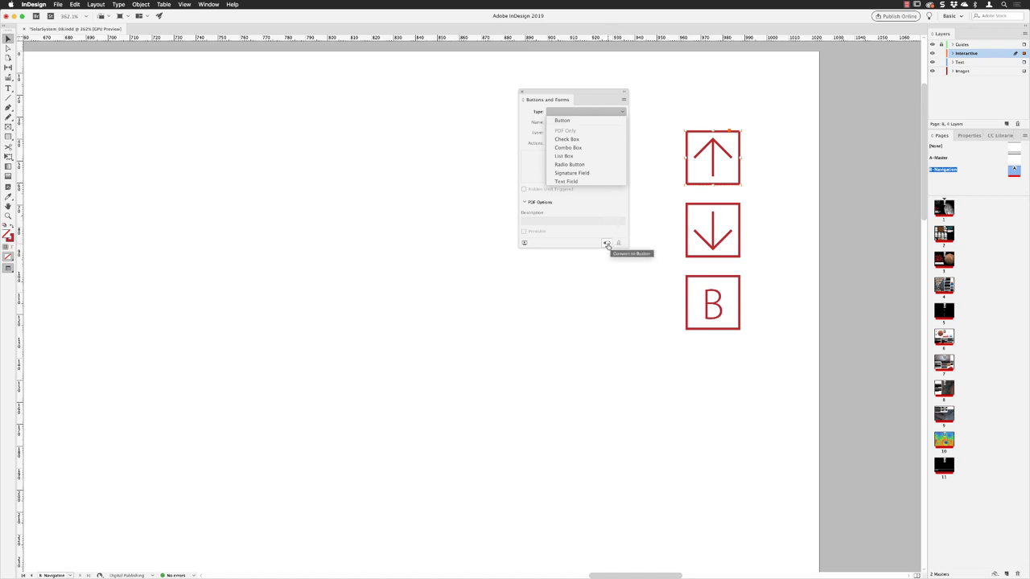
left_click(561, 122)
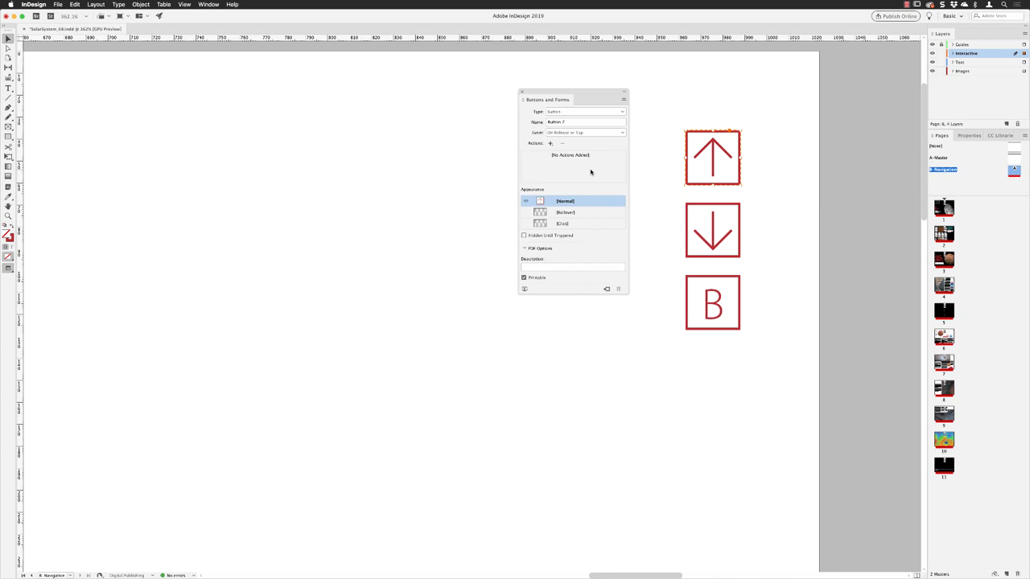
left_click(538, 123)
type("Previous Page")
key("Return")
Step: Add a Go To Previous Page action to the up-arrow button and review its zoom choices
left_click(551, 144)
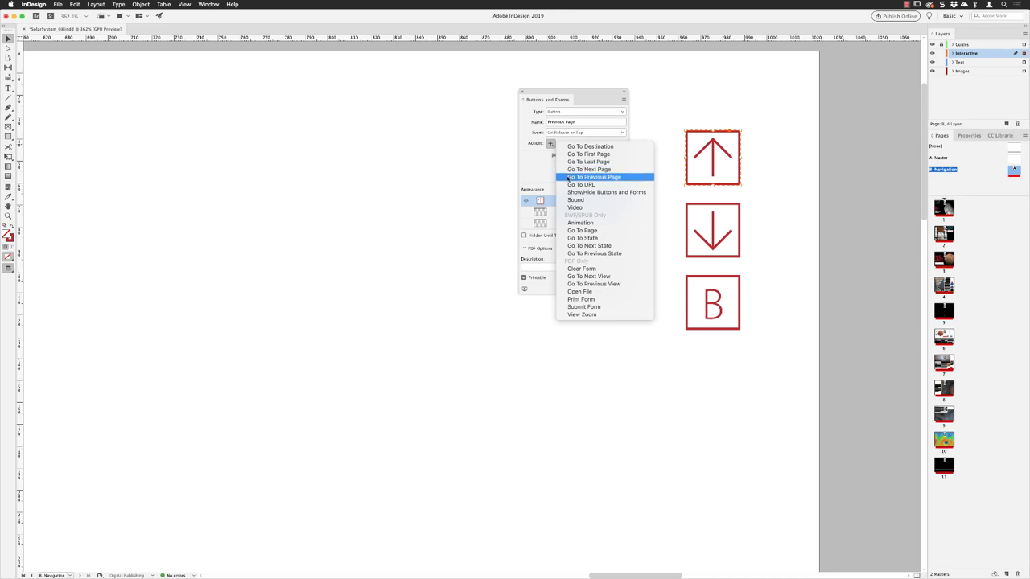
left_click(569, 177)
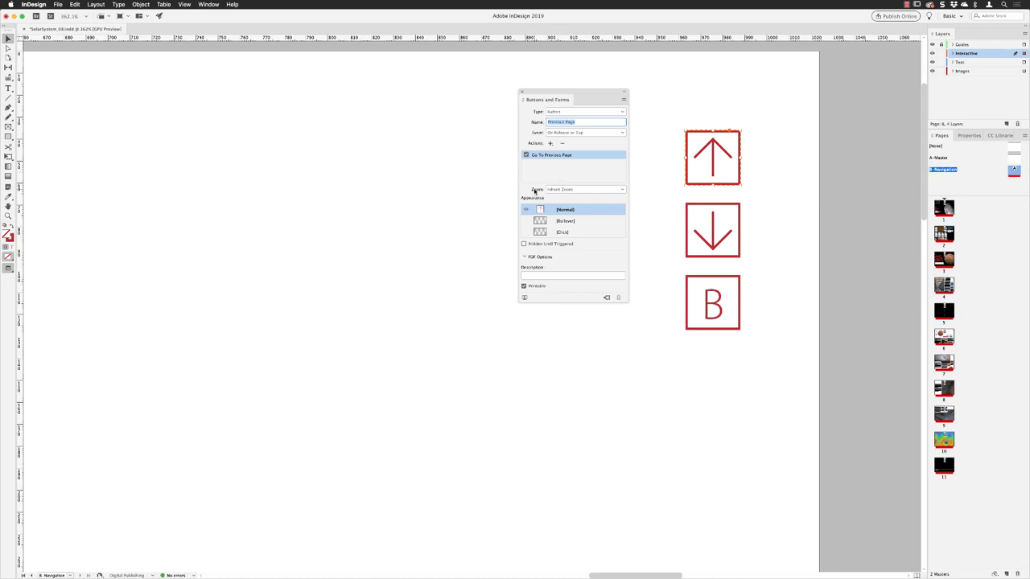
left_click(616, 190)
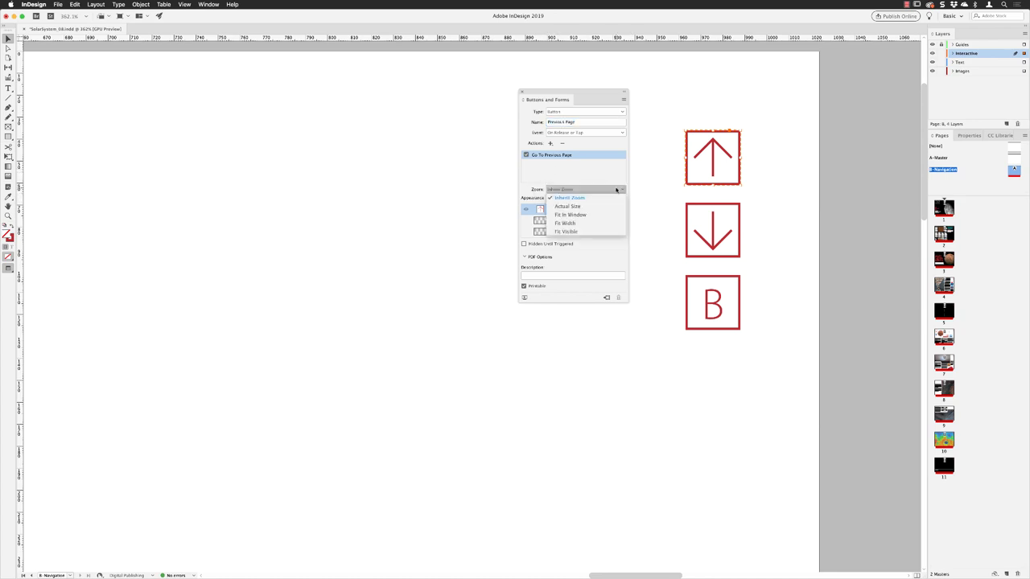
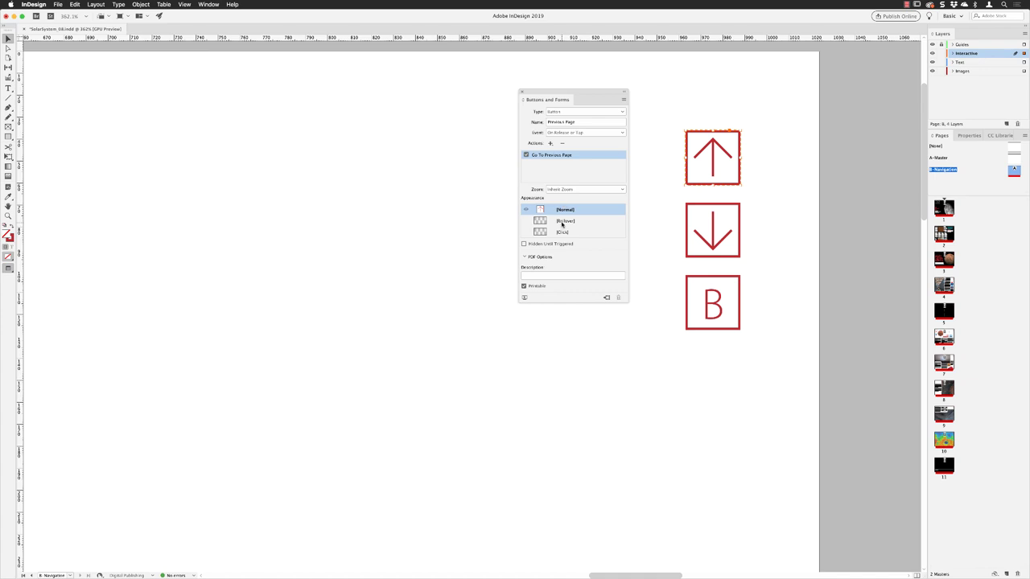
Step: Add a Rollover appearance to the up-arrow button and fill its square frame with Green Light
left_click(565, 222)
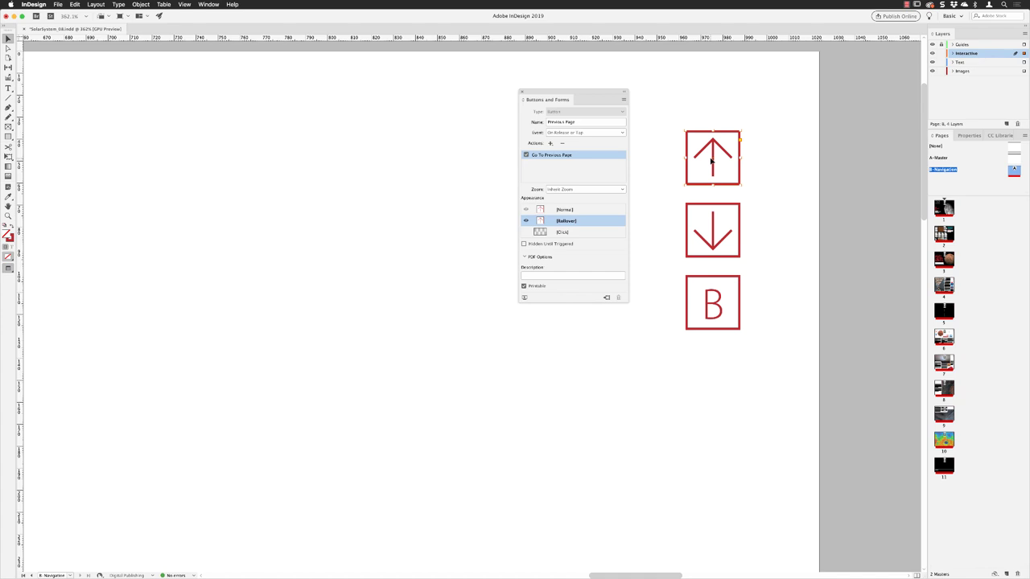
left_click(965, 136)
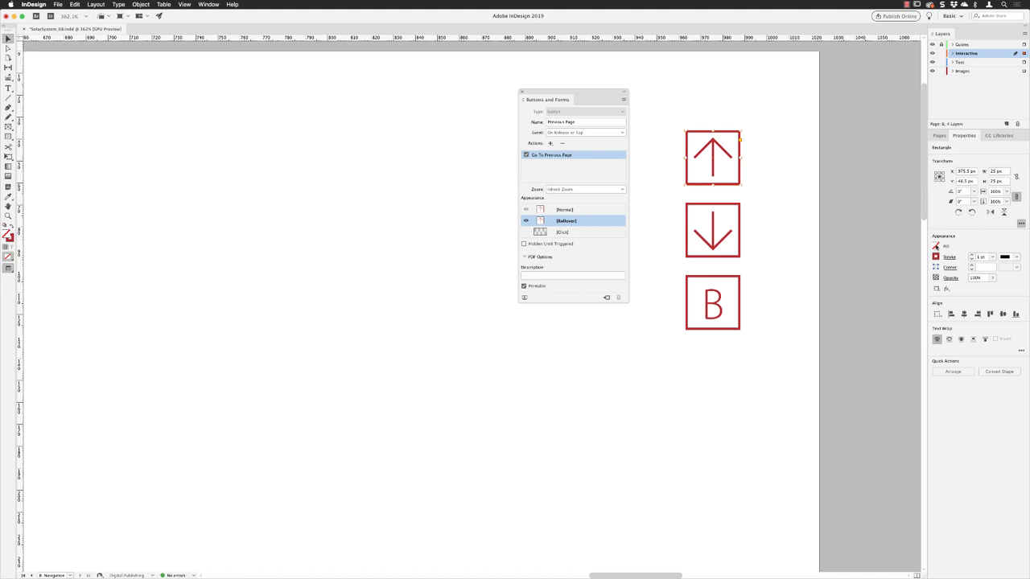
left_click(935, 257)
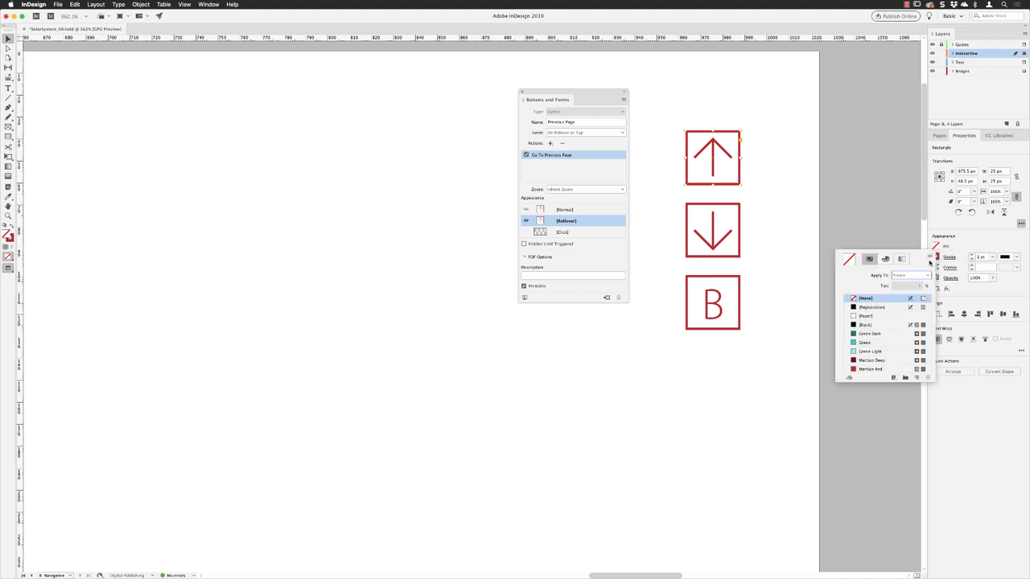
left_click(874, 352)
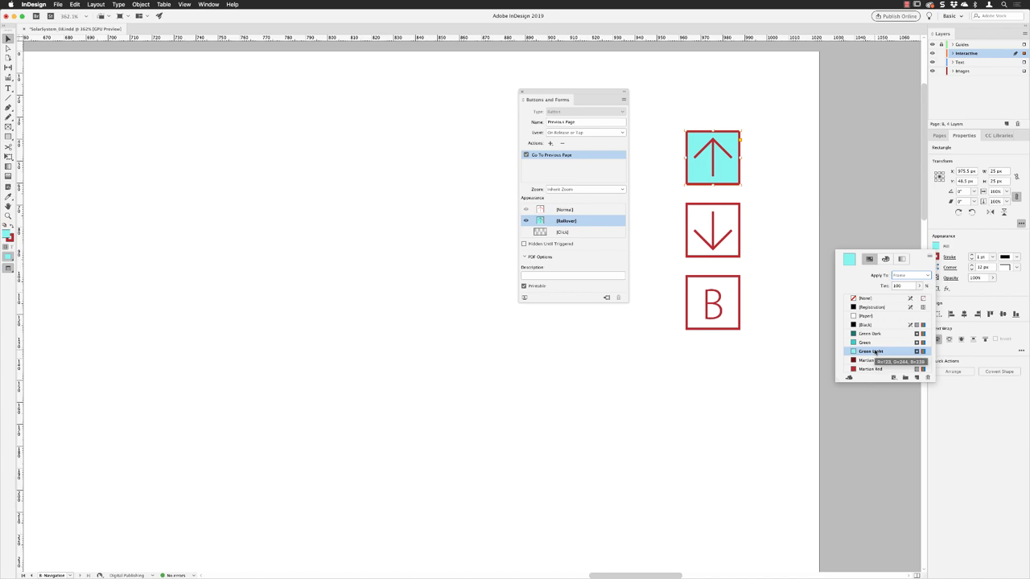
key("Return")
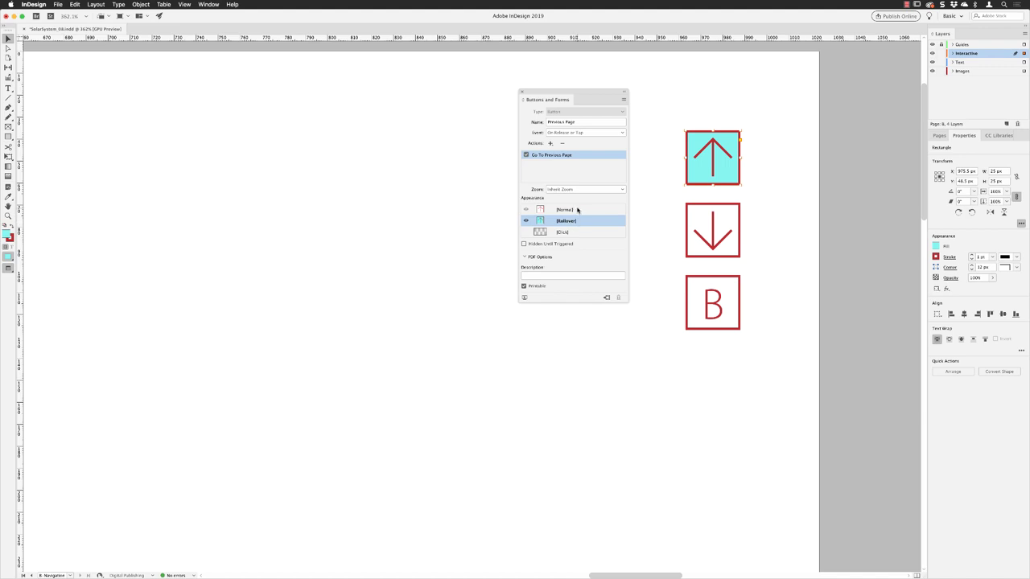
Step: Return the up-arrow button to its Normal appearance and set its PDF description to "Click here to go to previous page"
left_click(581, 211)
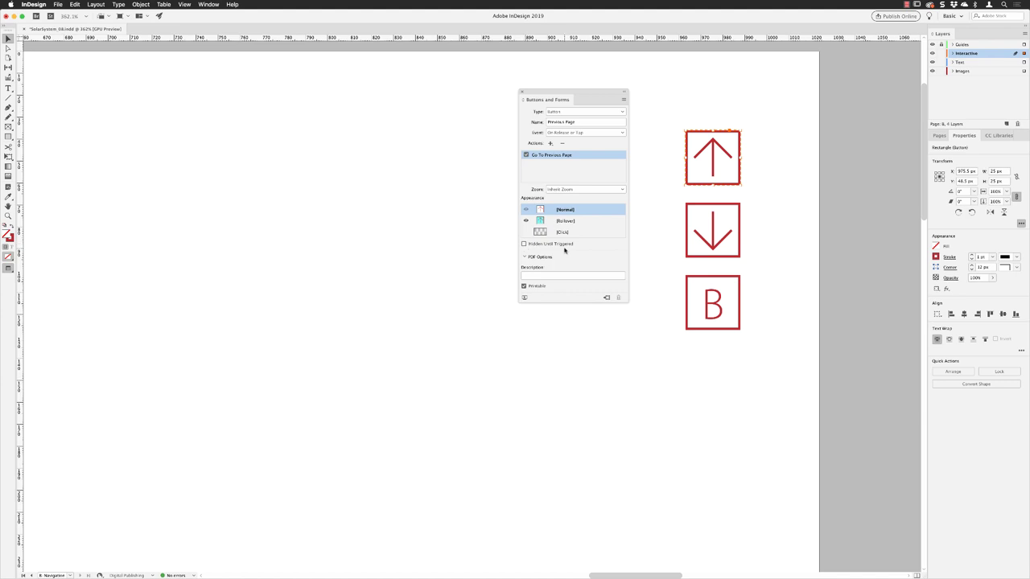
left_click(590, 275)
type("Click here to go to previous pa")
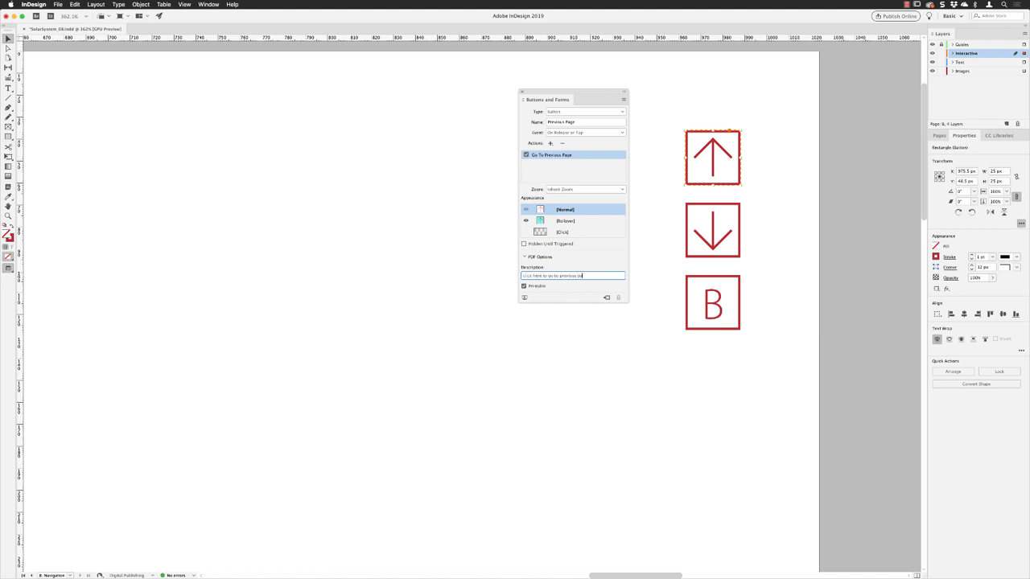
type("ge")
key("Return")
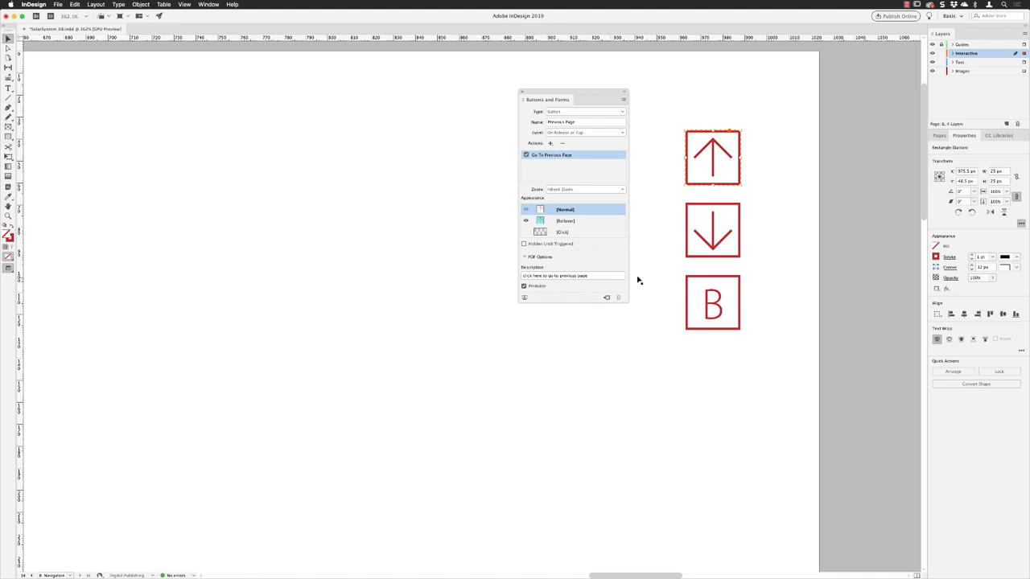
left_click(797, 198)
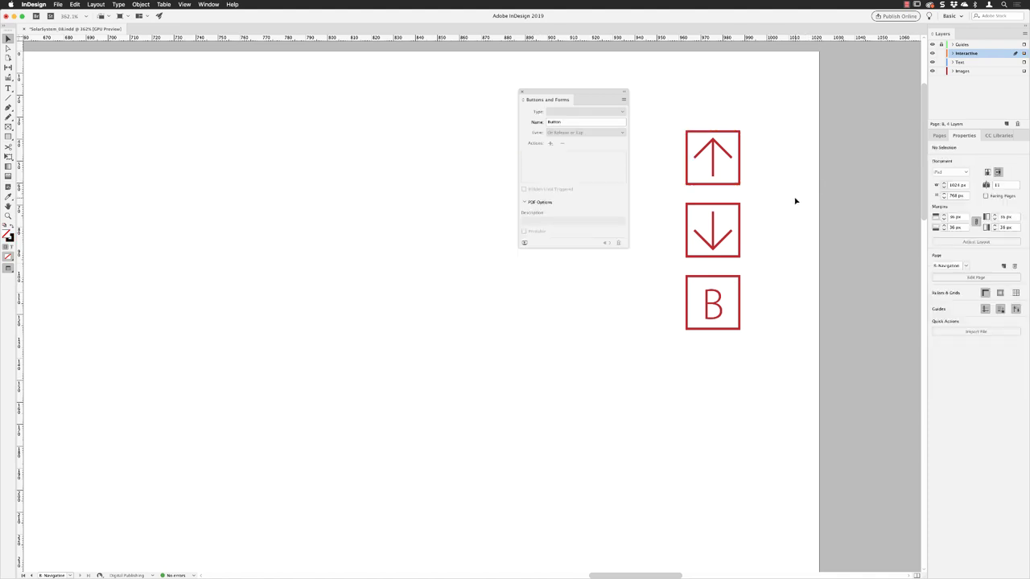
Step: Convert the down-arrow group to a button named "Next page" with a Go To Next Page action
left_click_drag(754, 198, 667, 269)
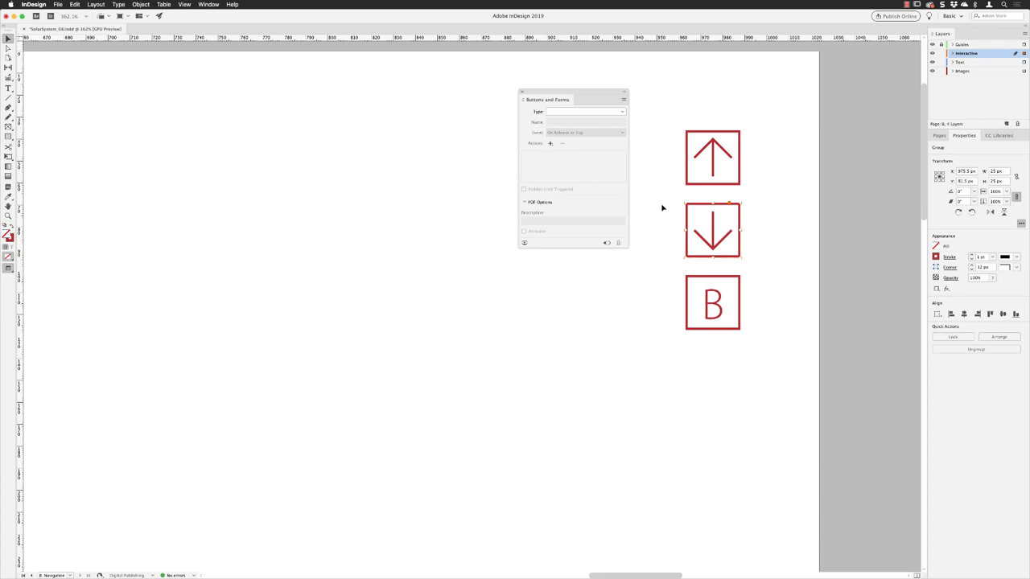
left_click(609, 111)
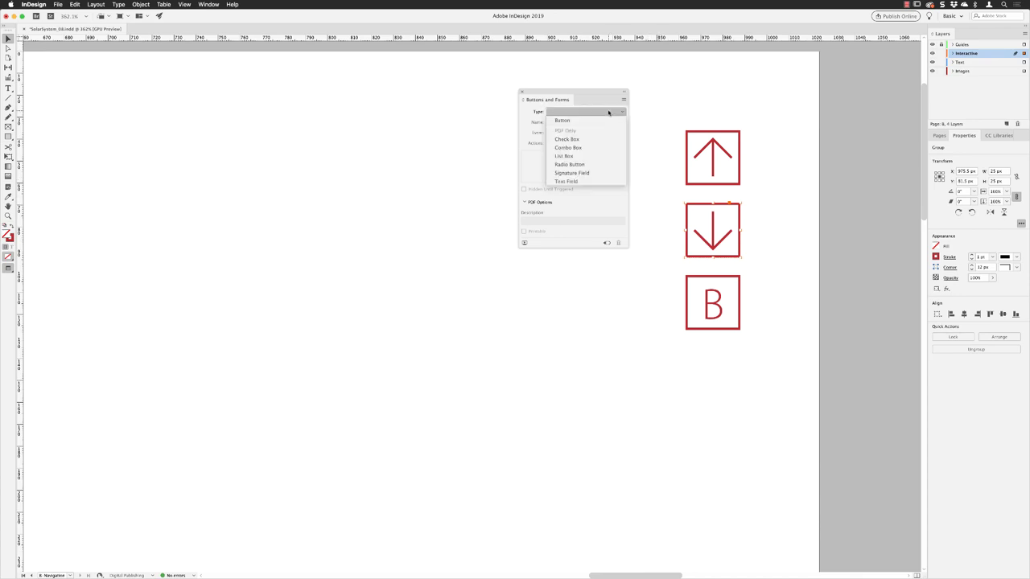
left_click(605, 121)
left_click(545, 121)
type("Next page")
key("Return")
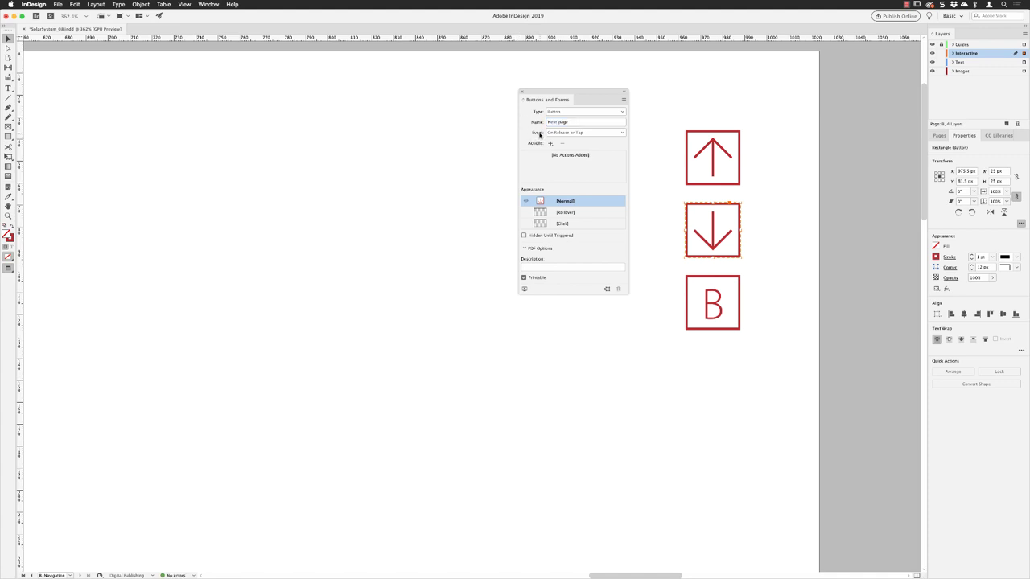
left_click(550, 143)
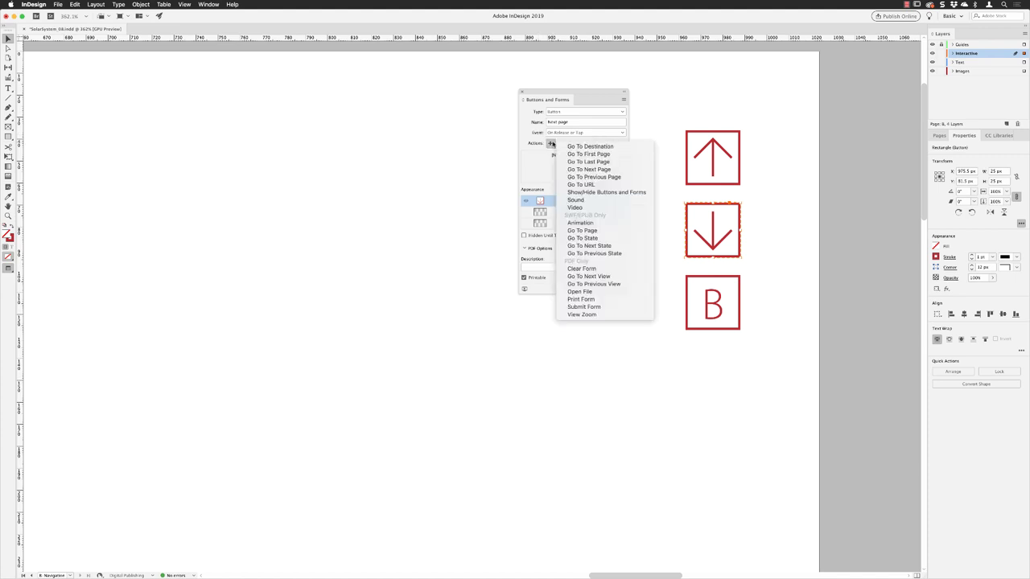
left_click(572, 170)
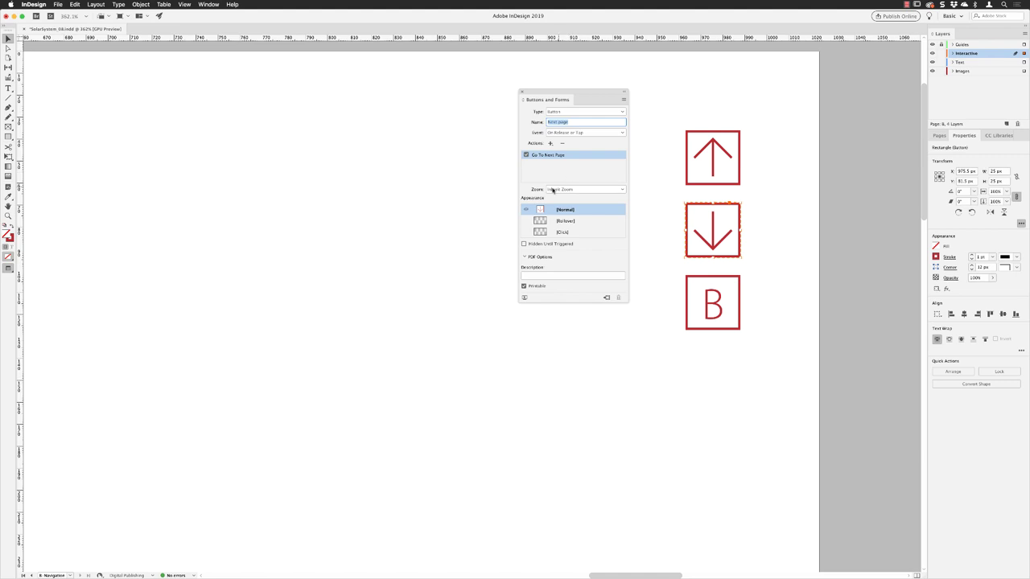
Step: Add a Rollover appearance to the down-arrow button and fill its square frame with Green Light
left_click(576, 221)
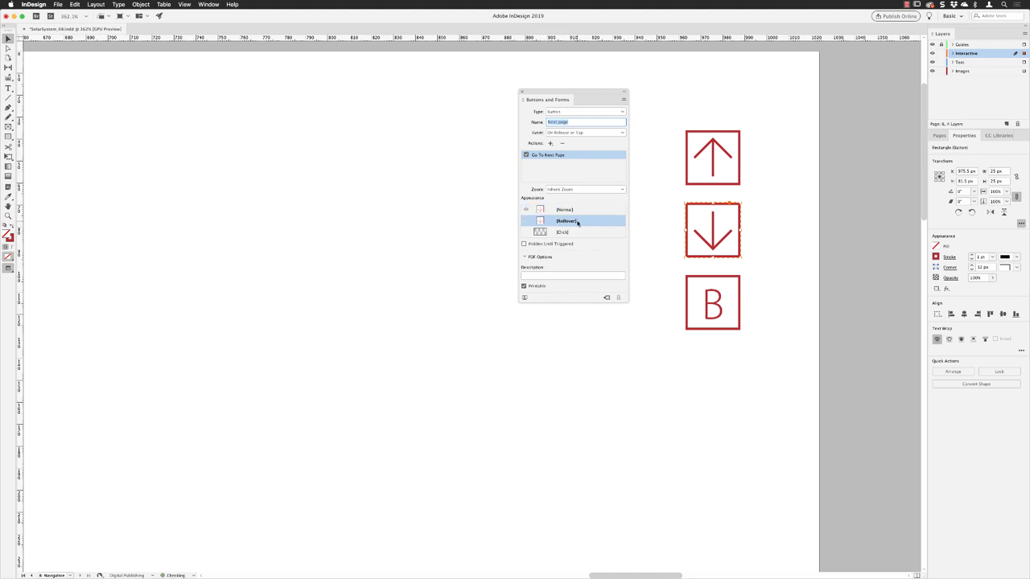
left_click(687, 215)
double_click(687, 216)
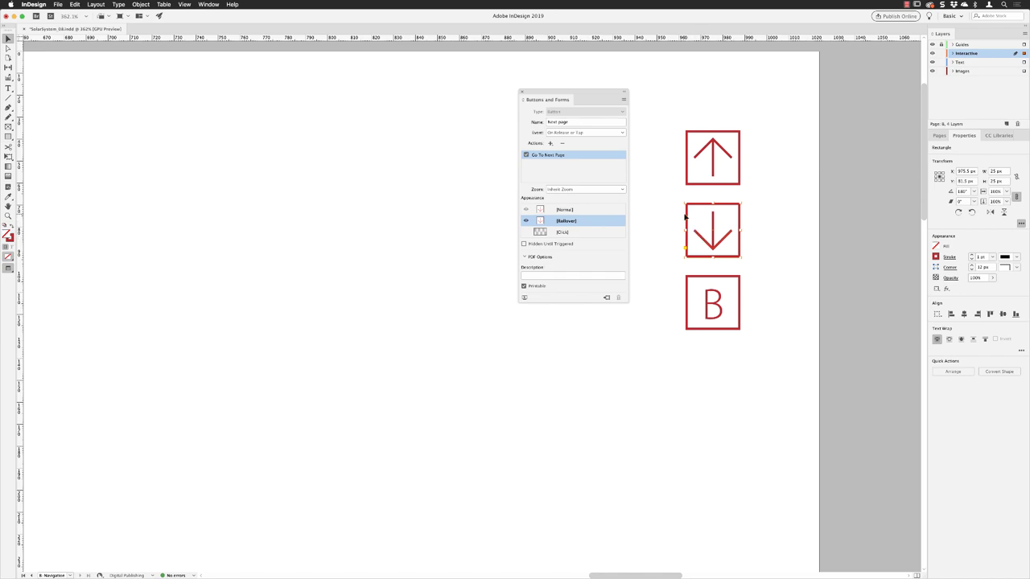
left_click(935, 247)
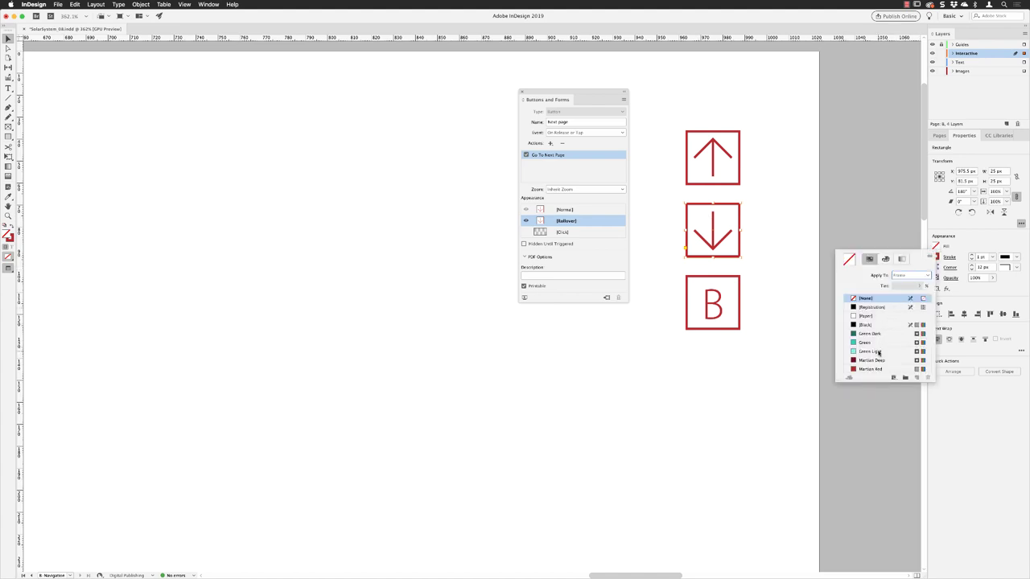
left_click(879, 353)
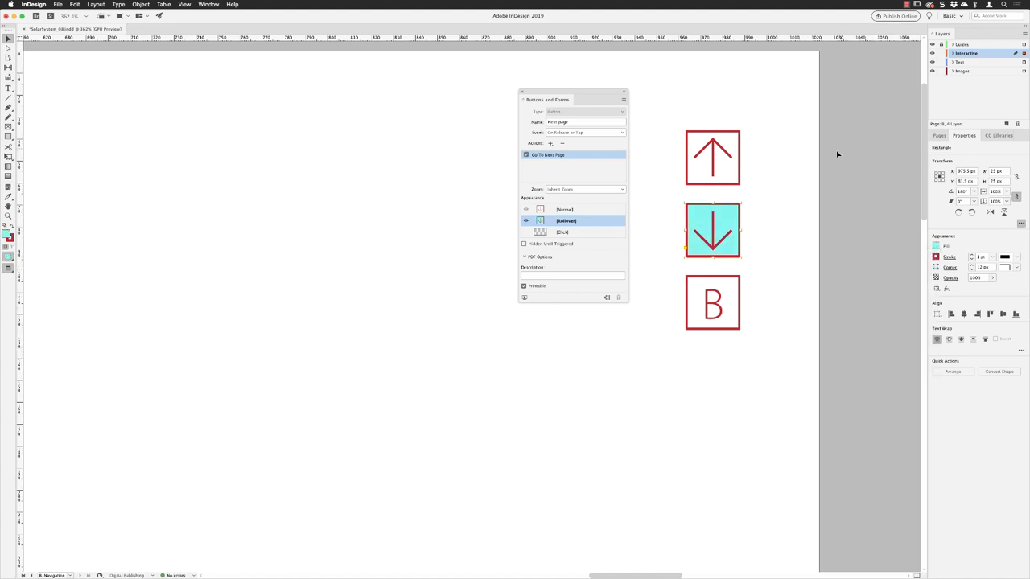
Step: Return the down-arrow button to its Normal appearance and set its PDF description to "Click here to go to next page"
left_click(586, 210)
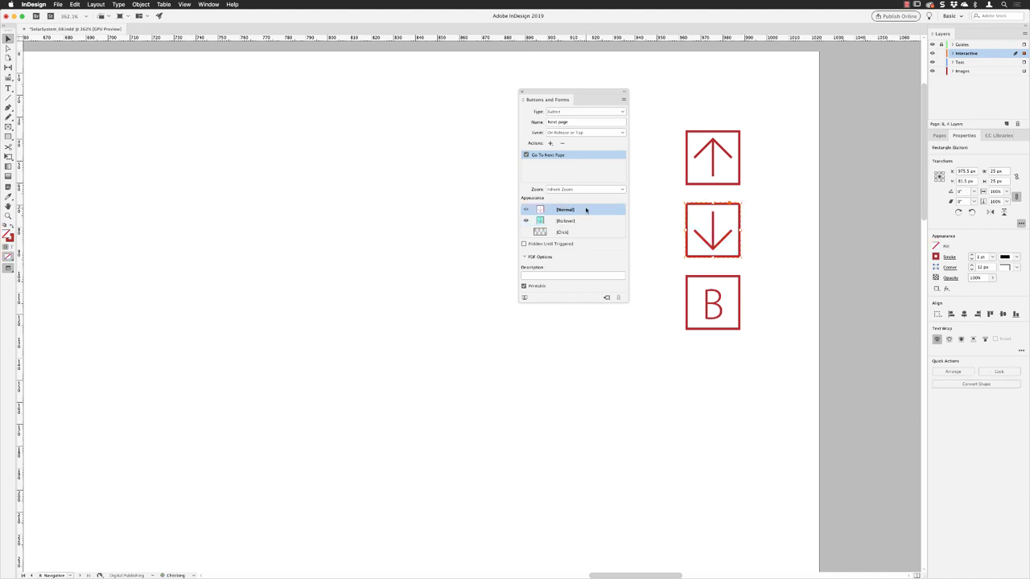
left_click(539, 276)
type("Click here to go to next page")
key("Return")
left_click(778, 348)
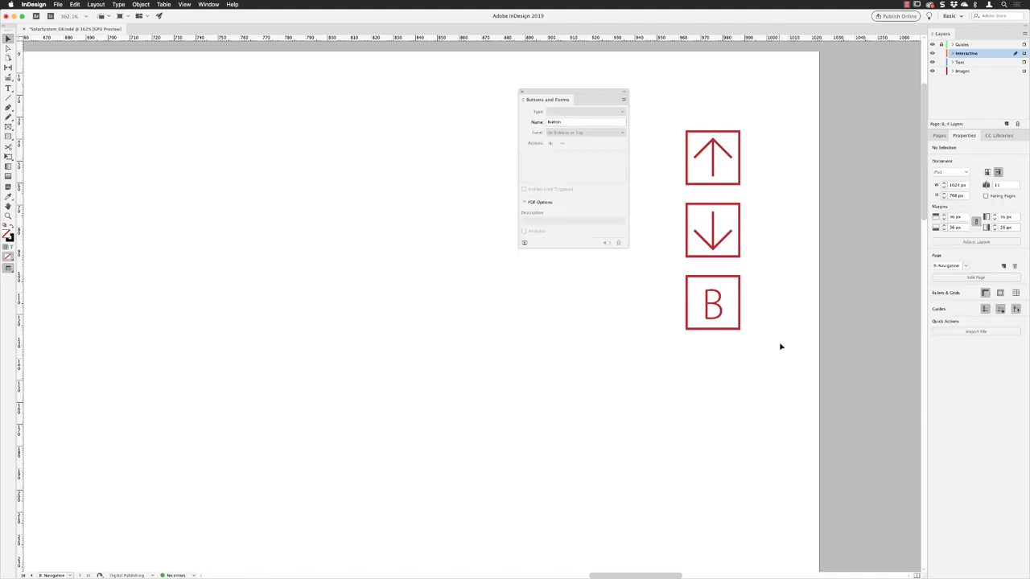
Step: Try previewing the master page's interactivity, then open page 1 and play it in an enlarged EPUB Interactivity Preview
left_click(524, 244)
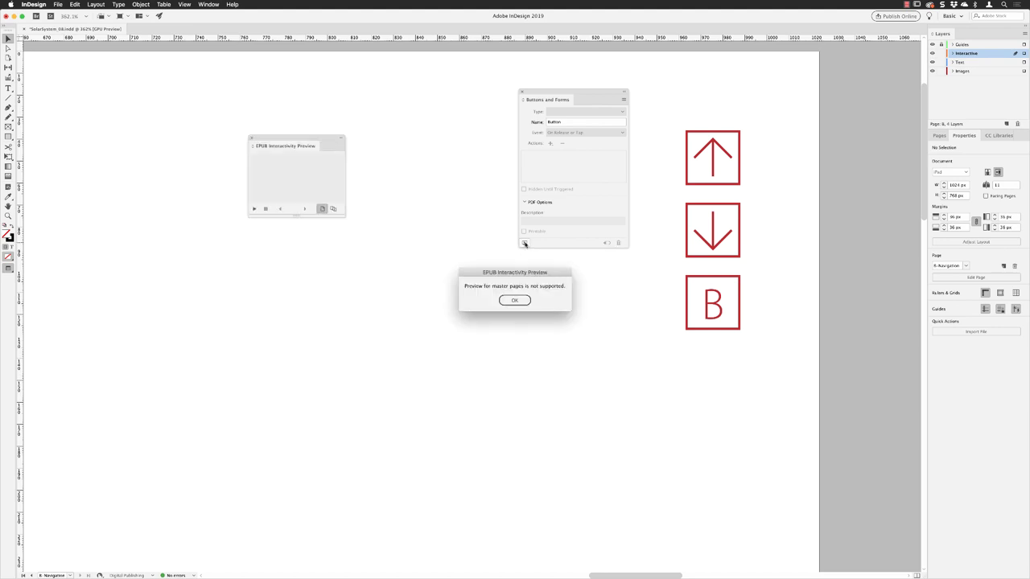
left_click(515, 299)
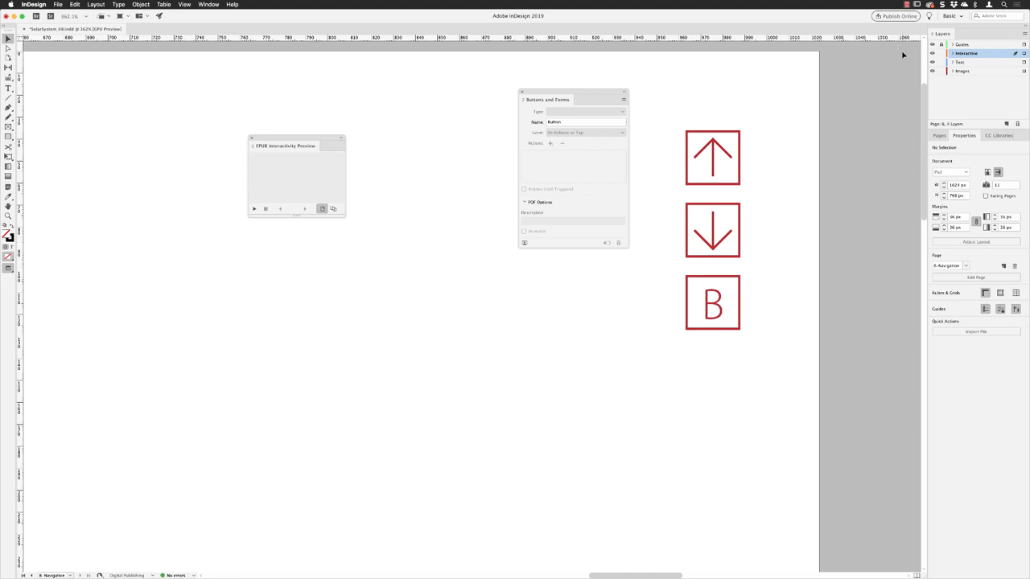
left_click(939, 135)
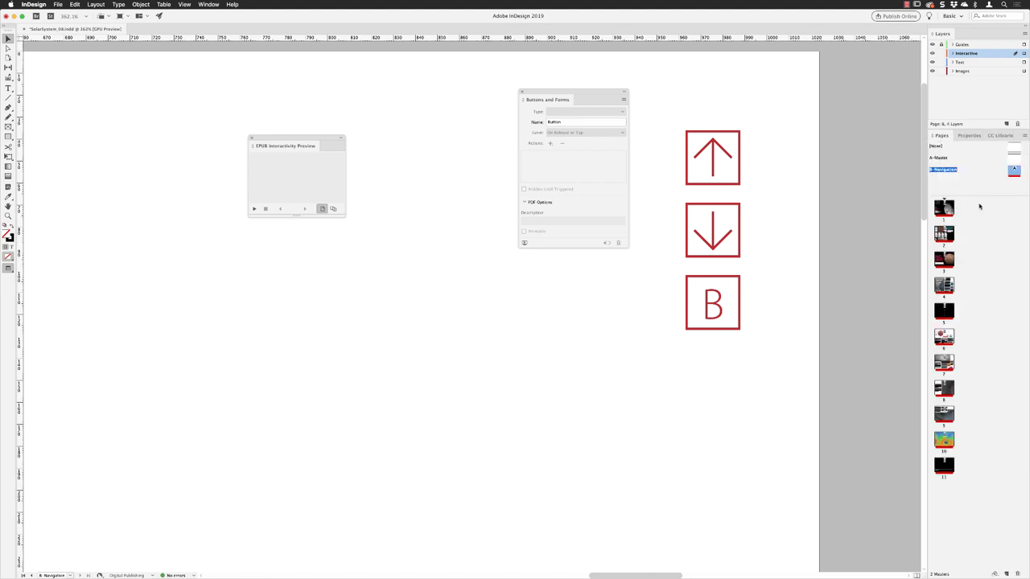
double_click(944, 207)
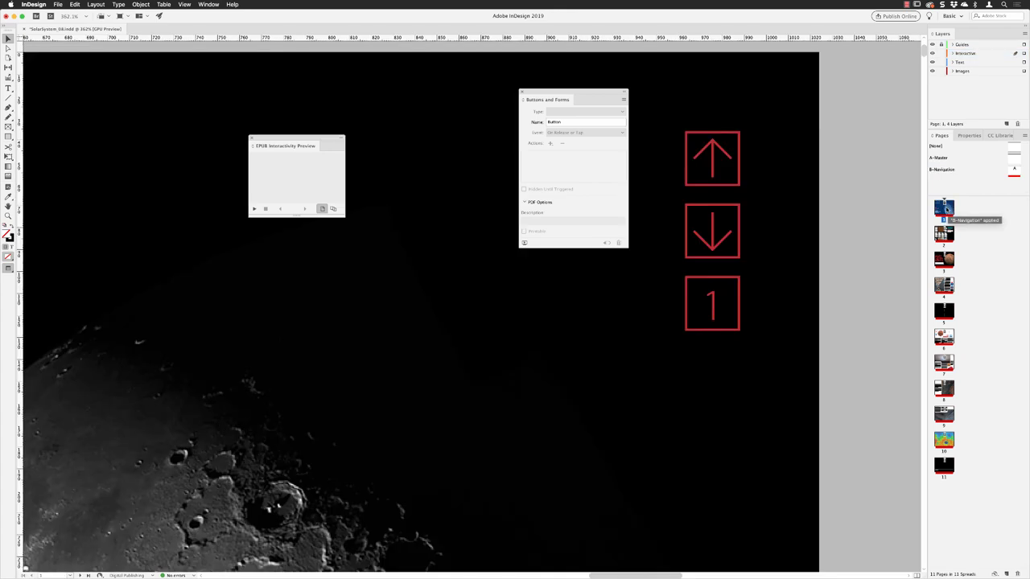
left_click(254, 210)
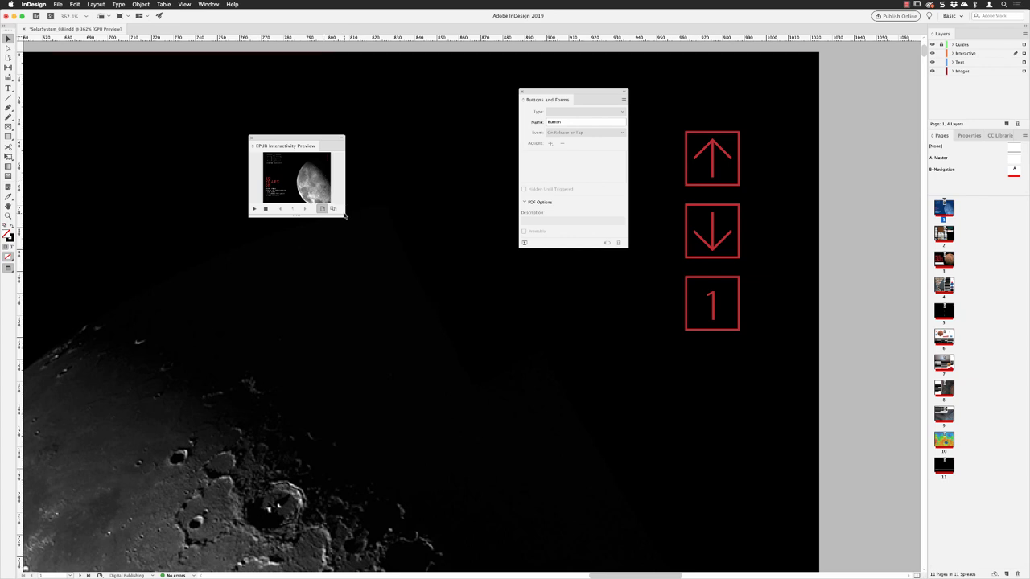
left_click_drag(342, 214, 647, 500)
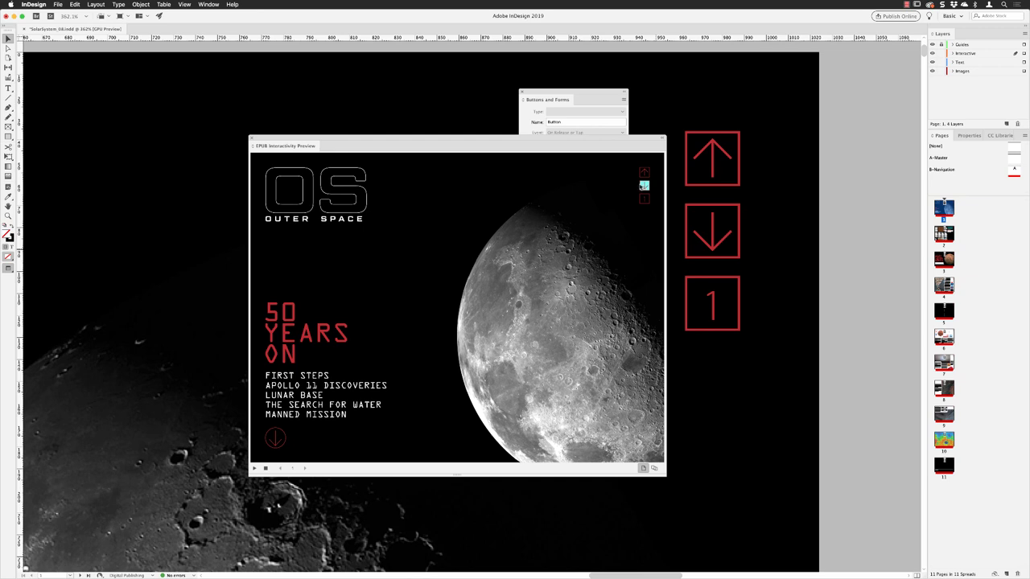
Step: Preview the whole document and test the next-page and previous-page arrow buttons, advancing as far as page 6
left_click(655, 472)
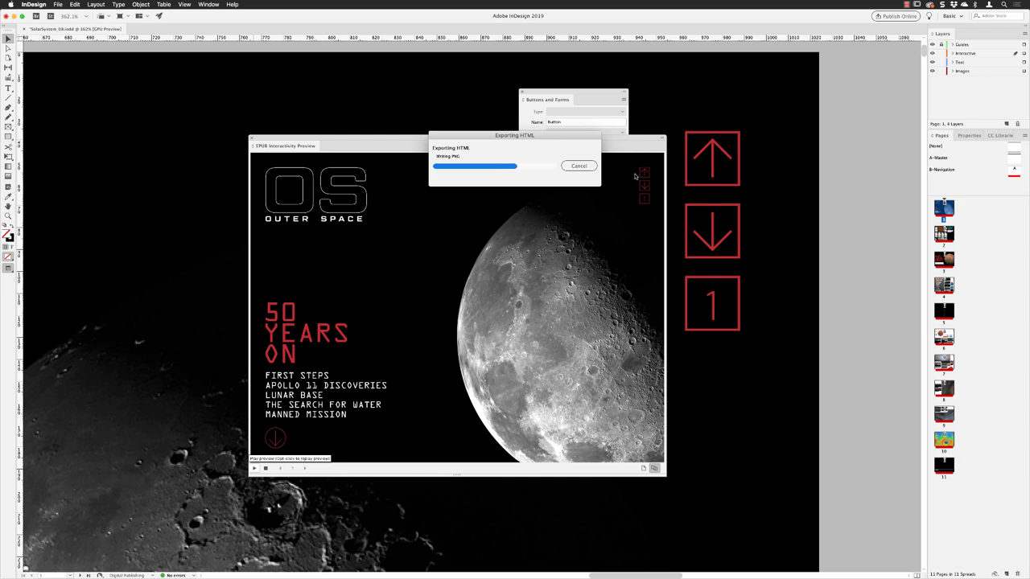
left_click(645, 187)
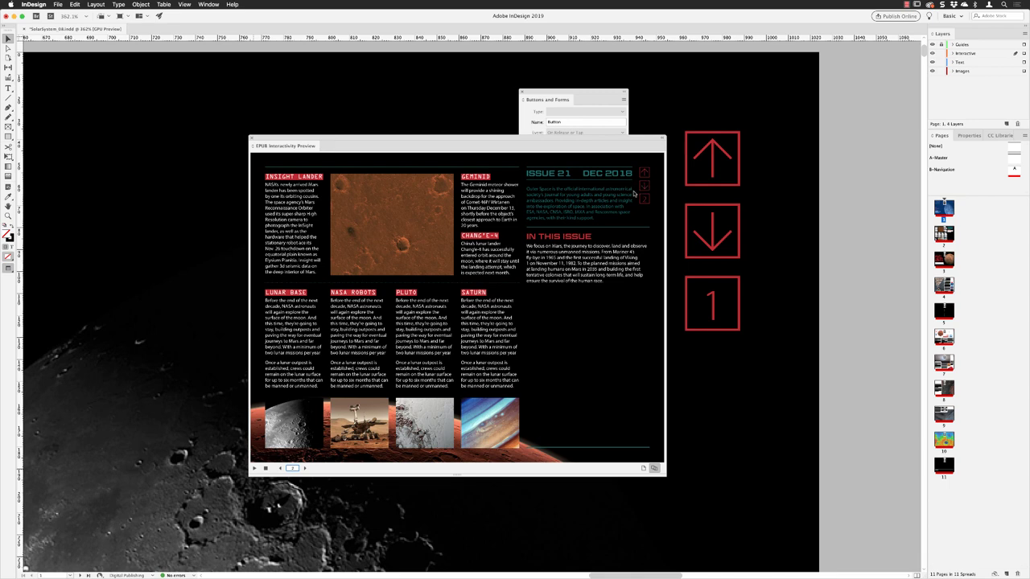
left_click(645, 172)
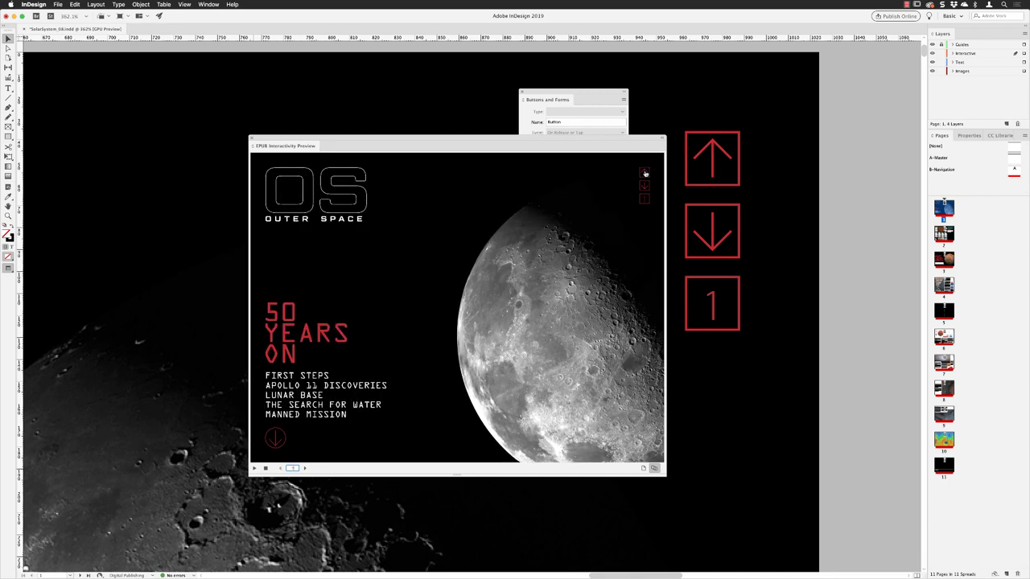
left_click(645, 186)
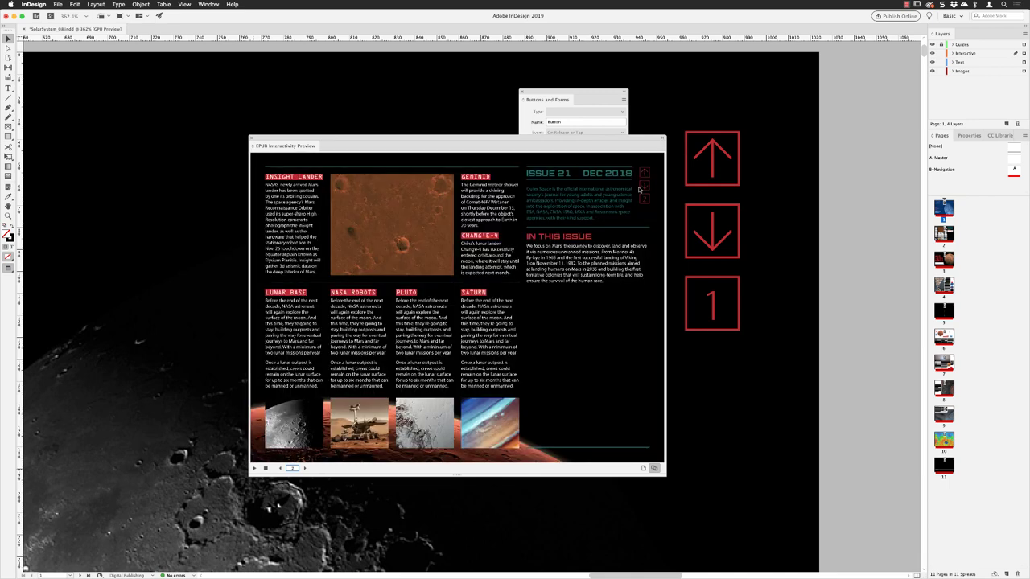
left_click(645, 188)
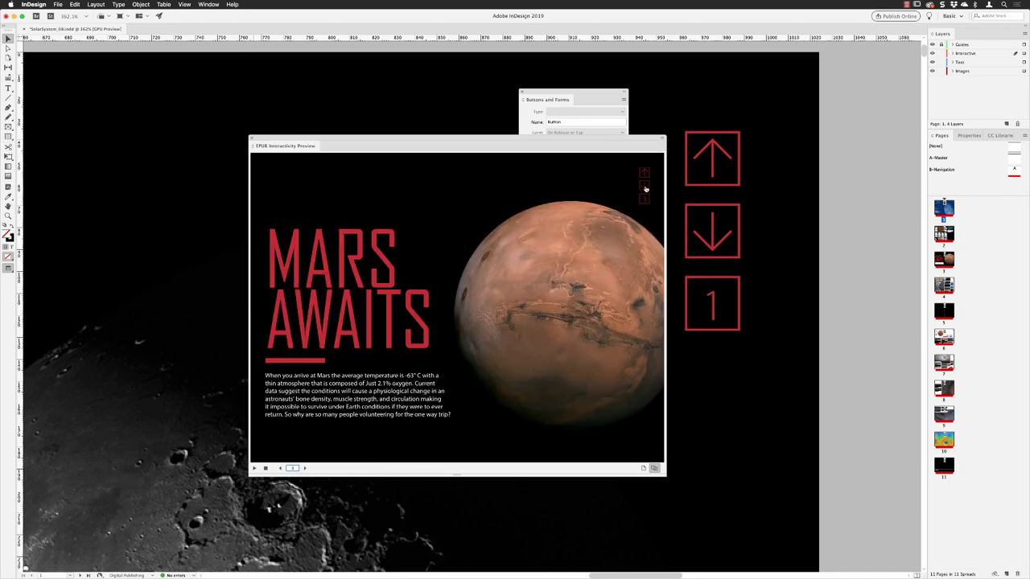
left_click(644, 187)
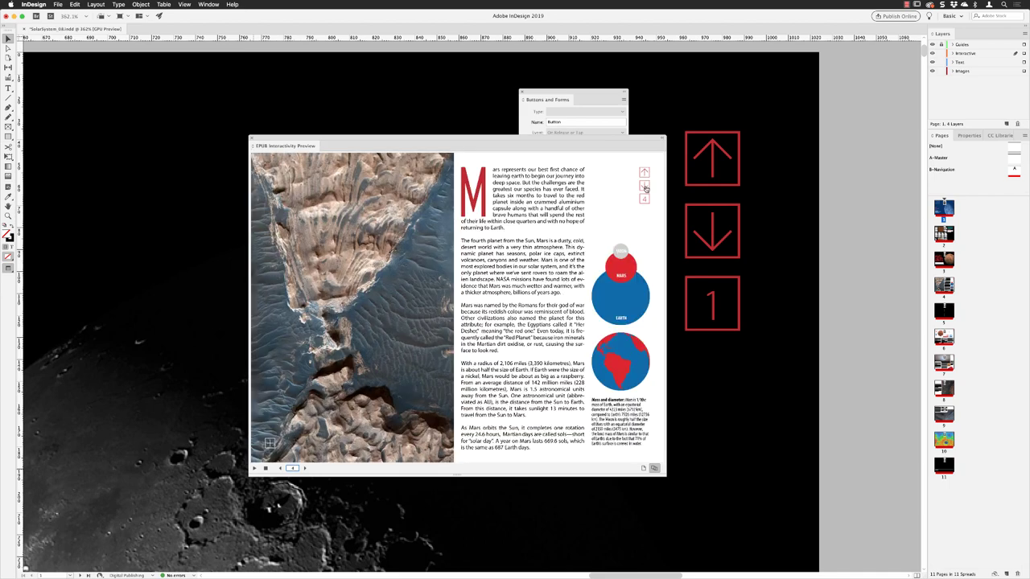
left_click(644, 187)
left_click(644, 186)
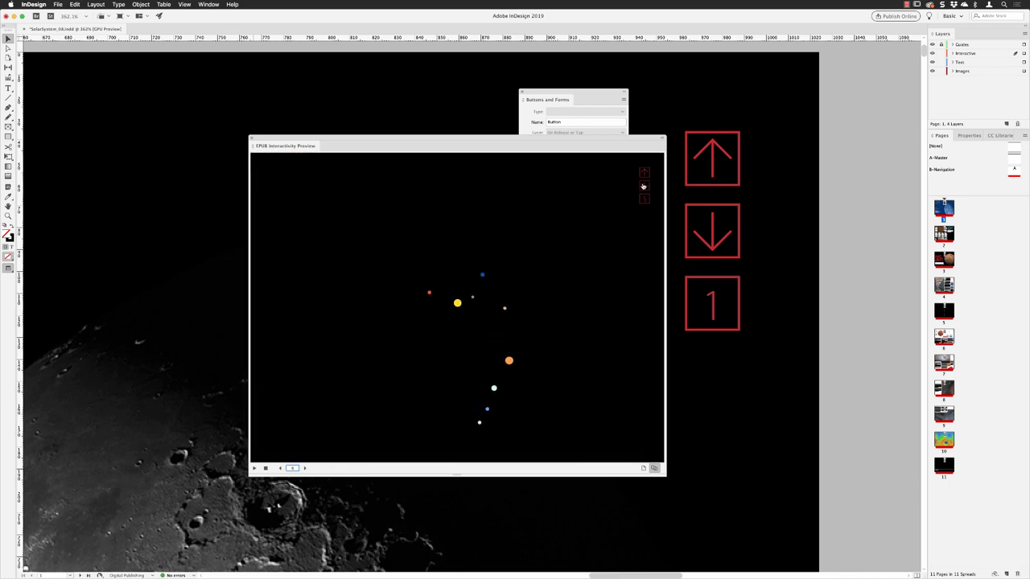
left_click(643, 186)
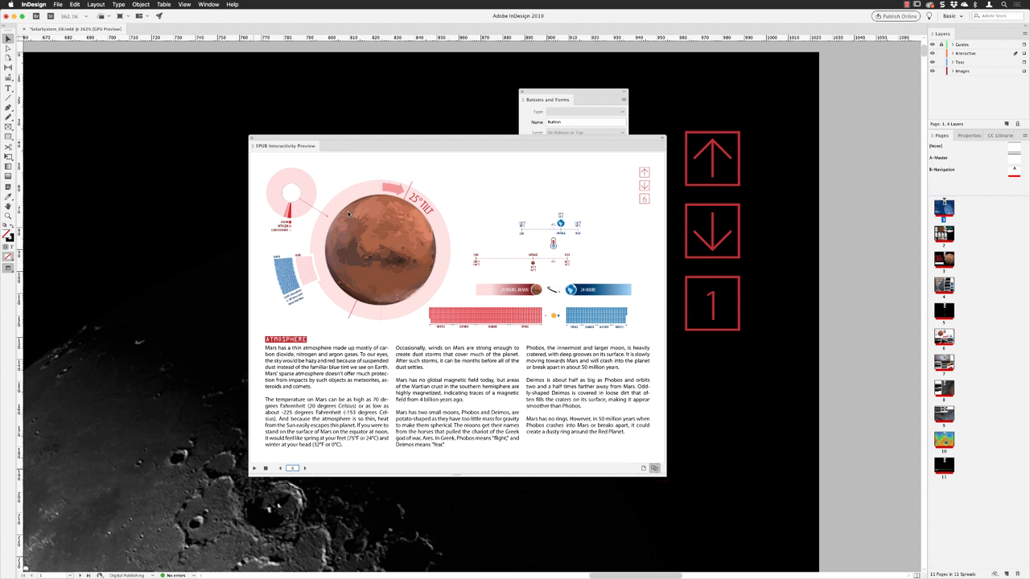
Step: Close the interactivity preview, fit page 1 in the window and close Buttons and Forms
left_click(252, 138)
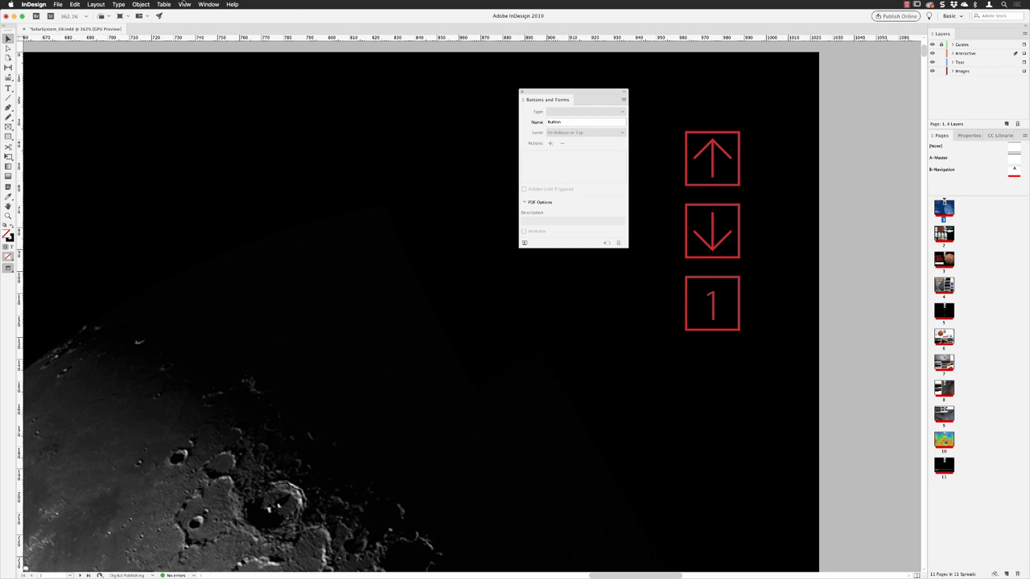
left_click(184, 4)
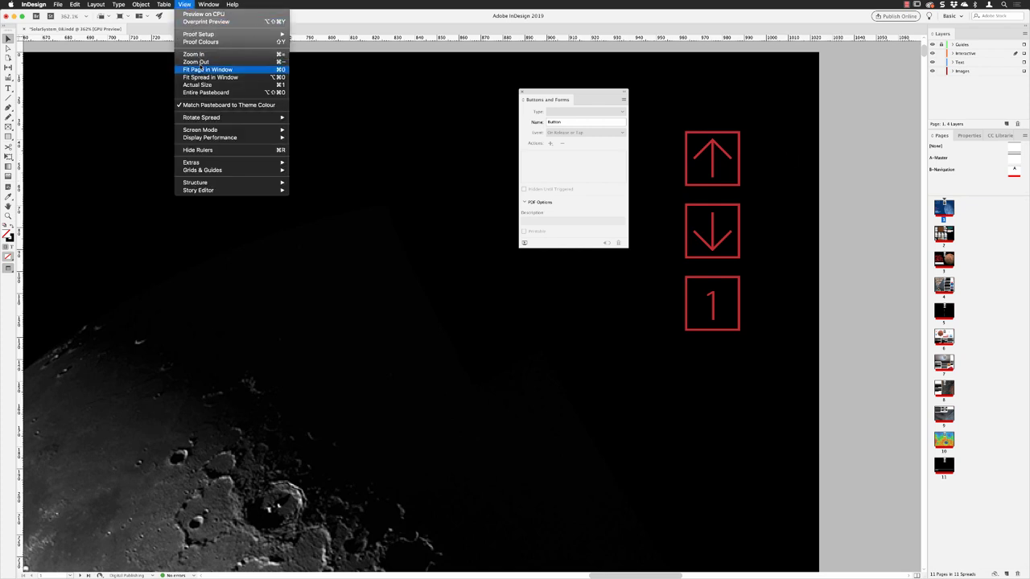
left_click(204, 70)
left_click(472, 308)
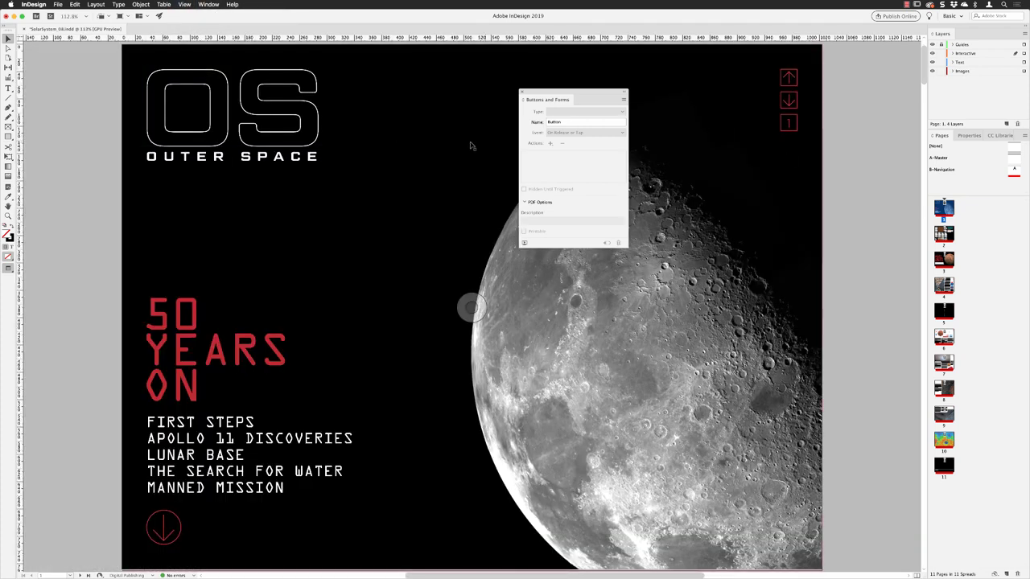
left_click(521, 92)
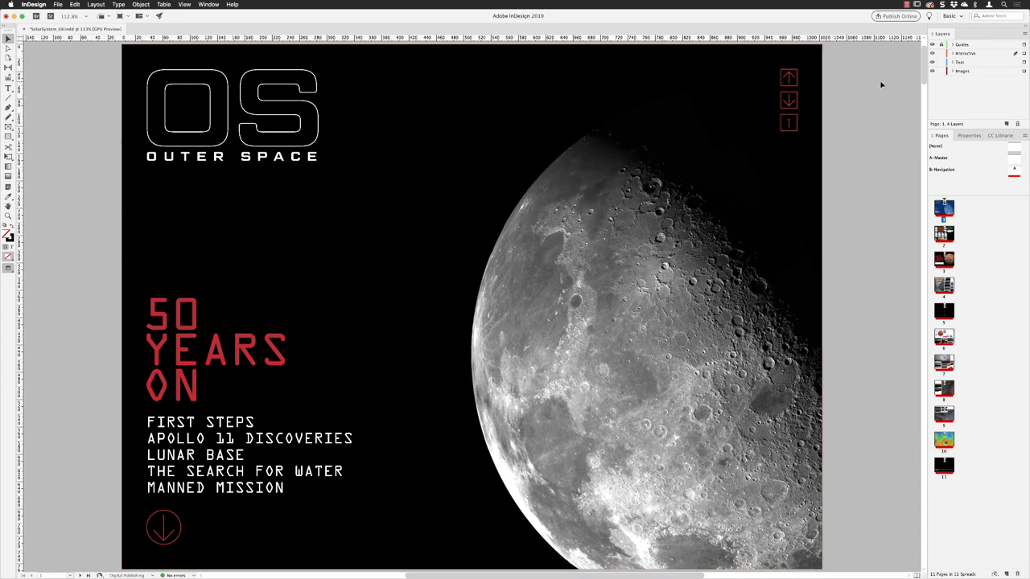
Step: Start publishing the document online as a new document and title it "Solar System | Issue 23"
left_click(58, 4)
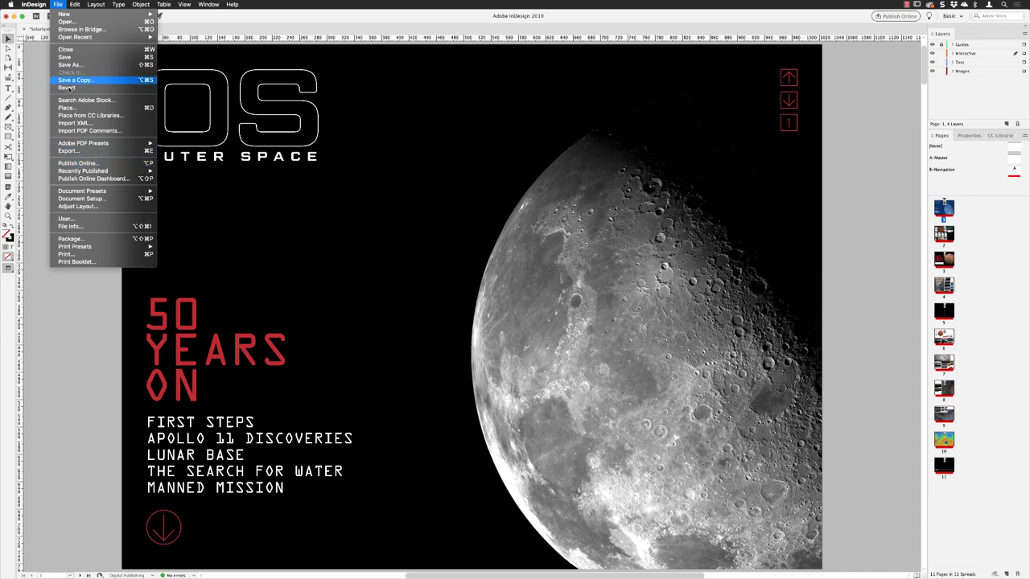
left_click(61, 5)
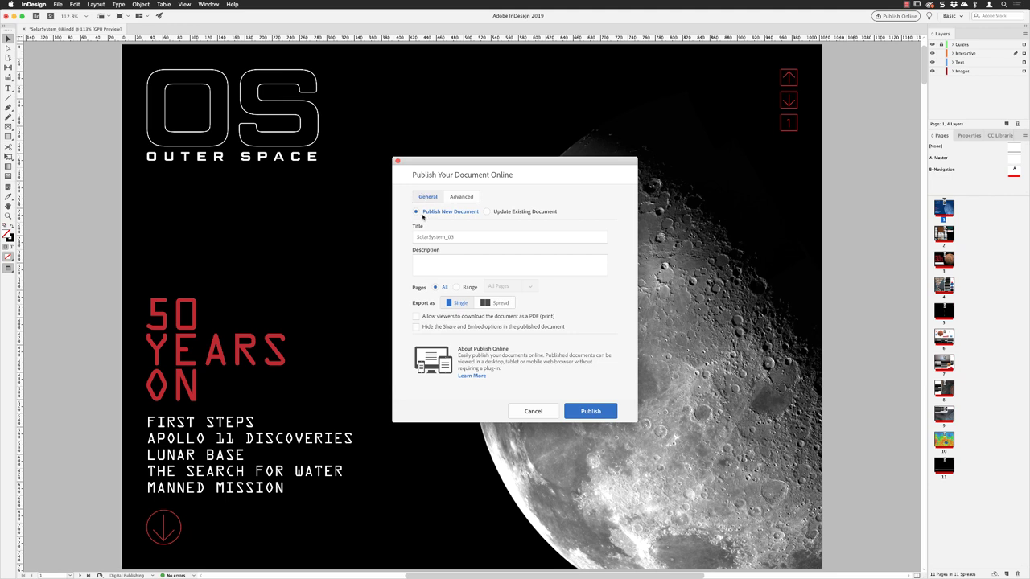
left_click(448, 238)
left_click_drag(455, 238, 444, 238)
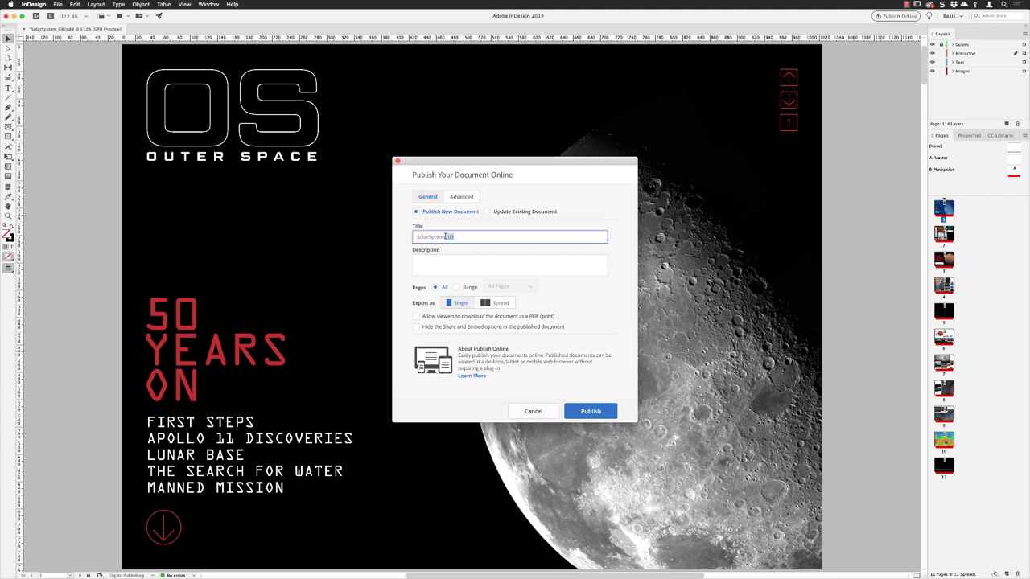
key("BackSpace")
type("Issue 23")
left_click(446, 262)
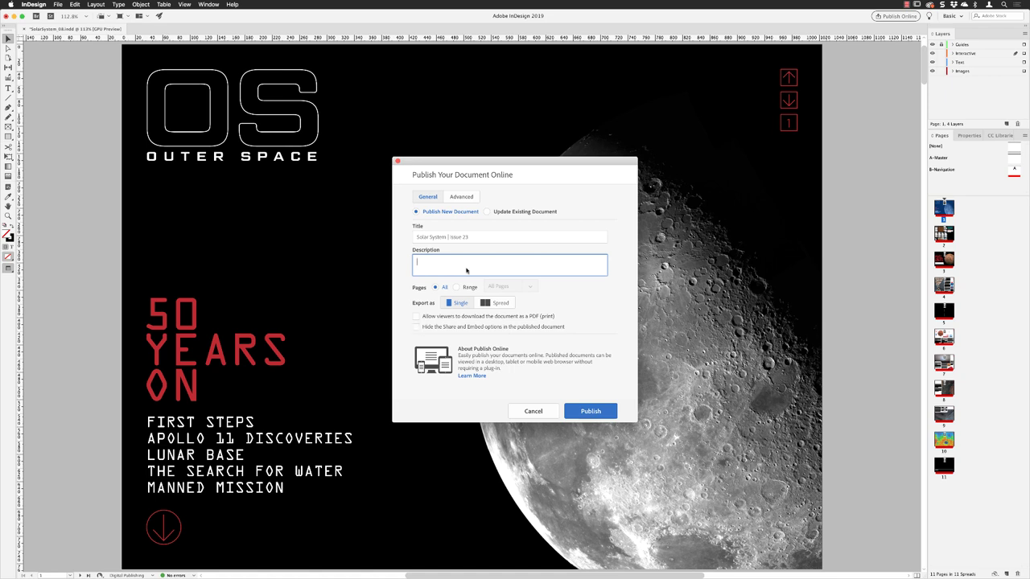
Step: Review the resolution choices in the advanced publishing settings, keep Standard (96 PPI) and publish the document
left_click(467, 197)
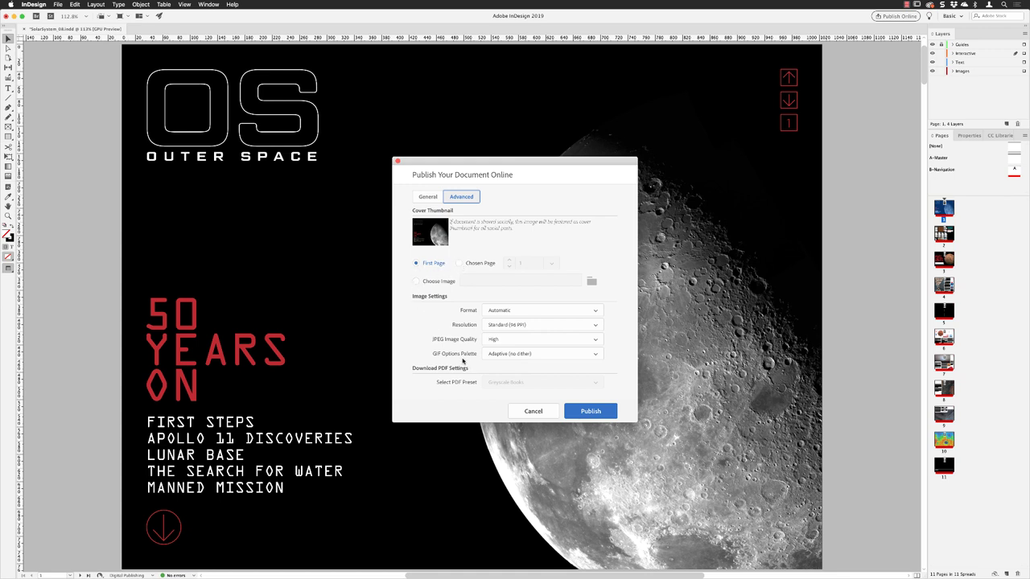
left_click(517, 325)
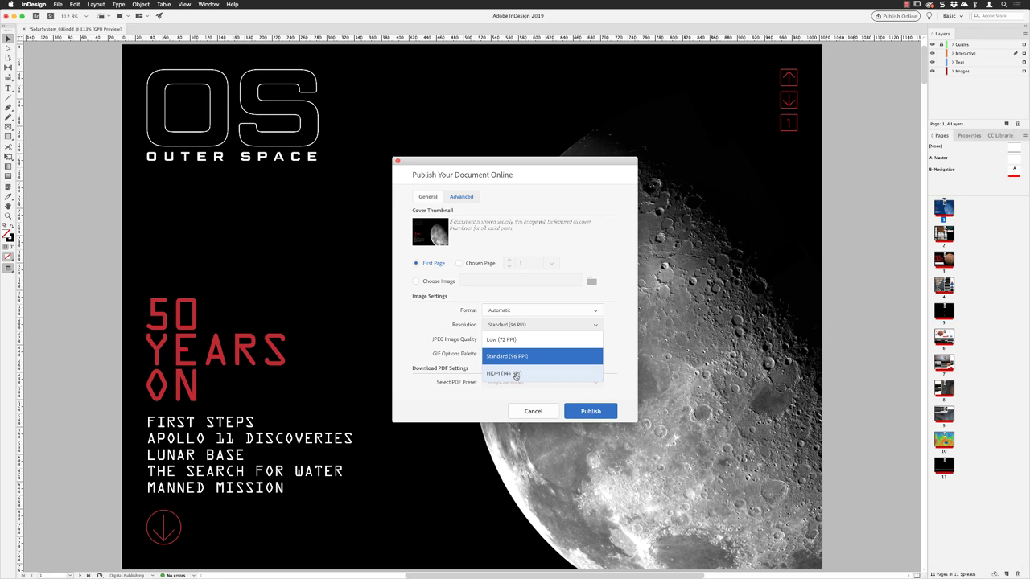
left_click(618, 339)
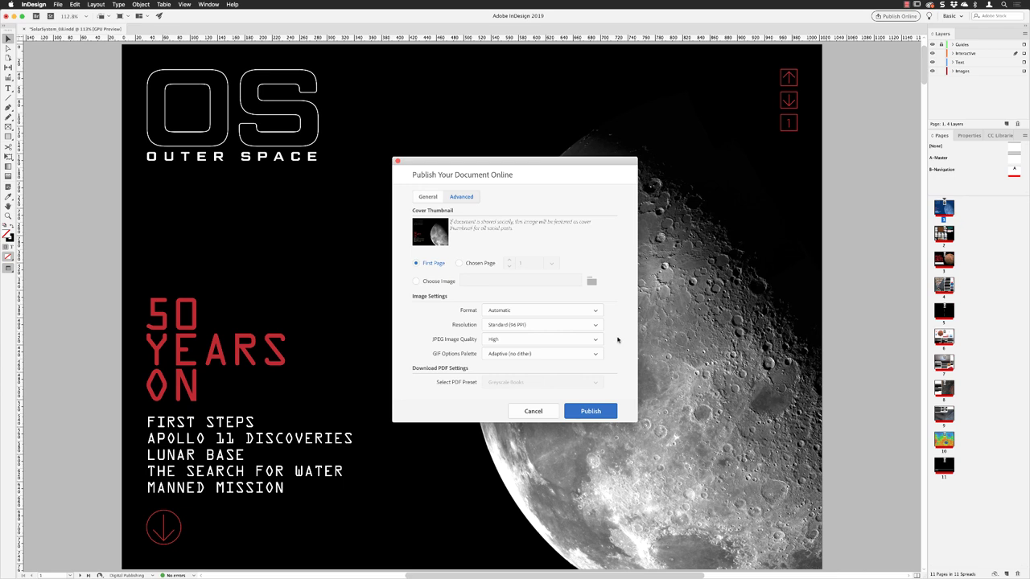
left_click(588, 411)
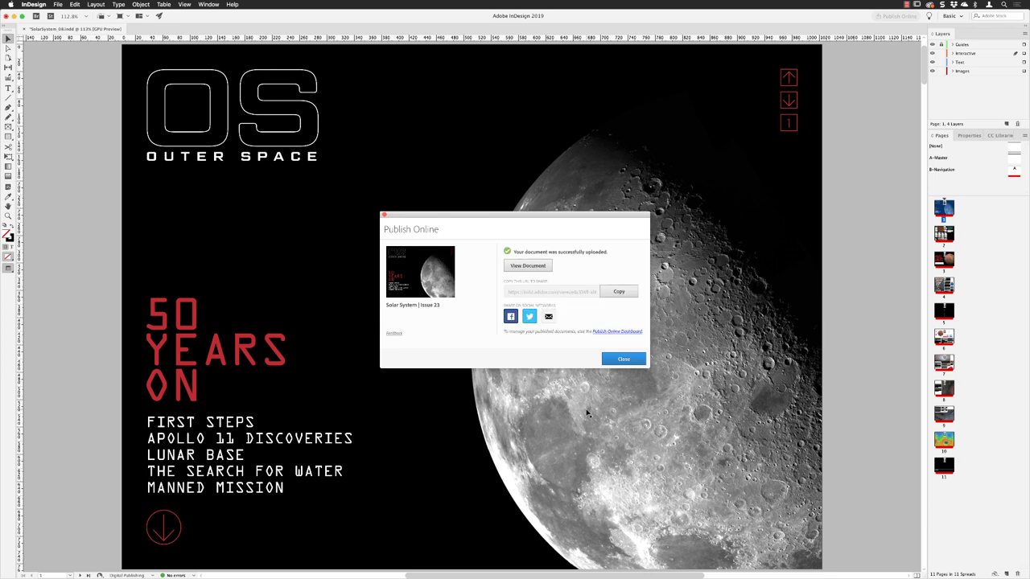
Step: View the published document full screen in the browser and test its next-page arrow button up to page 3
left_click(523, 267)
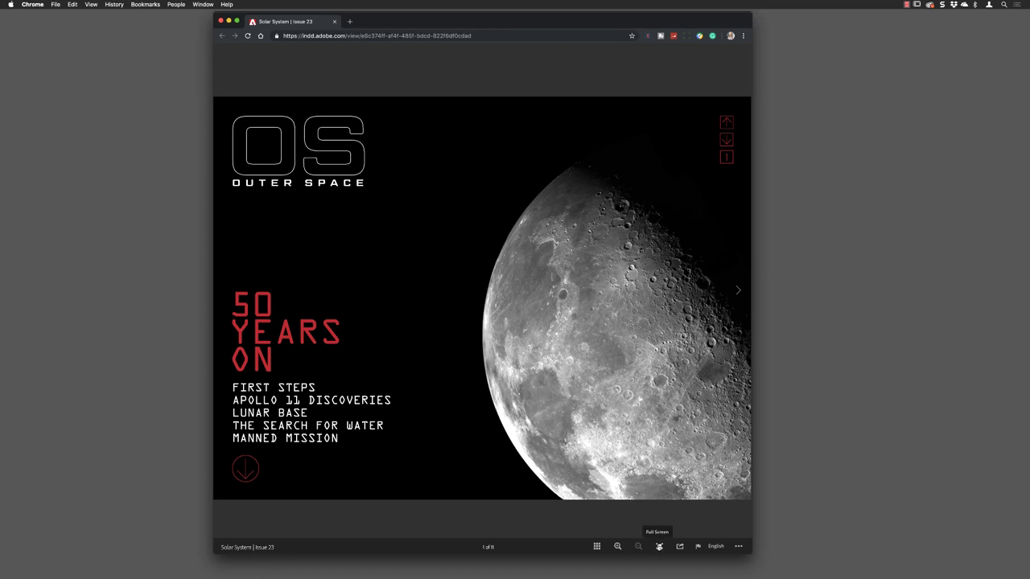
left_click(659, 547)
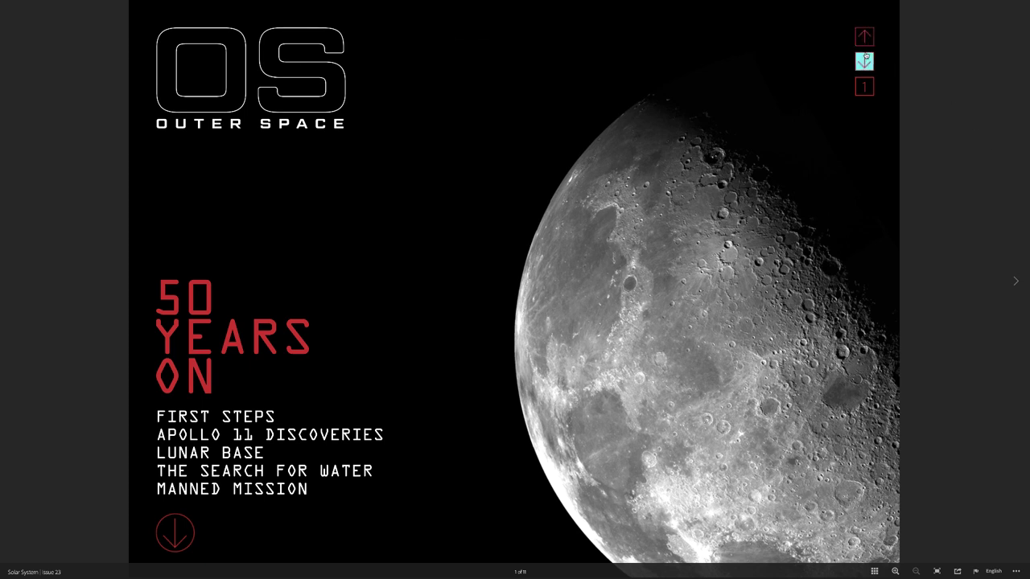
left_click(863, 62)
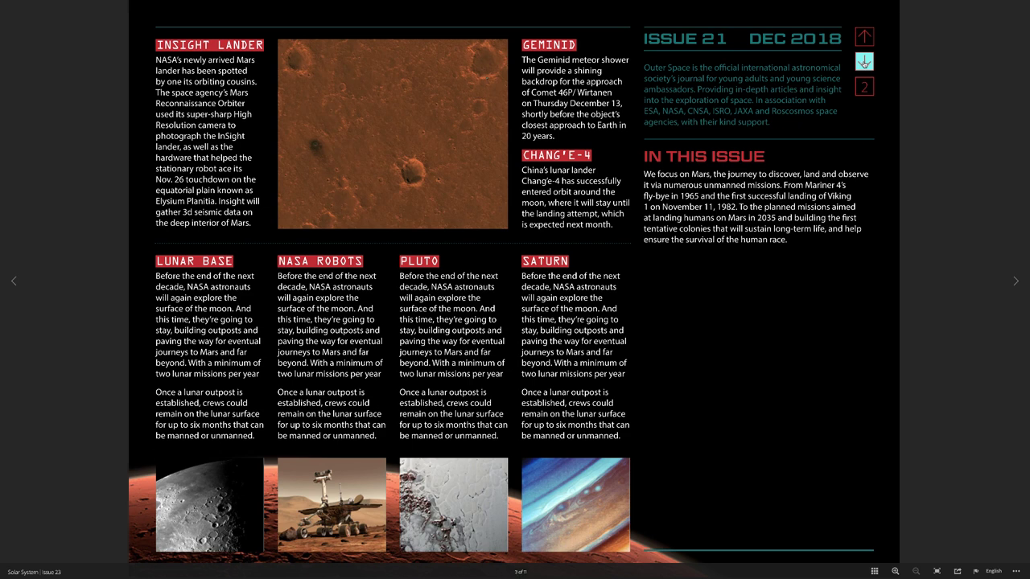
left_click(863, 62)
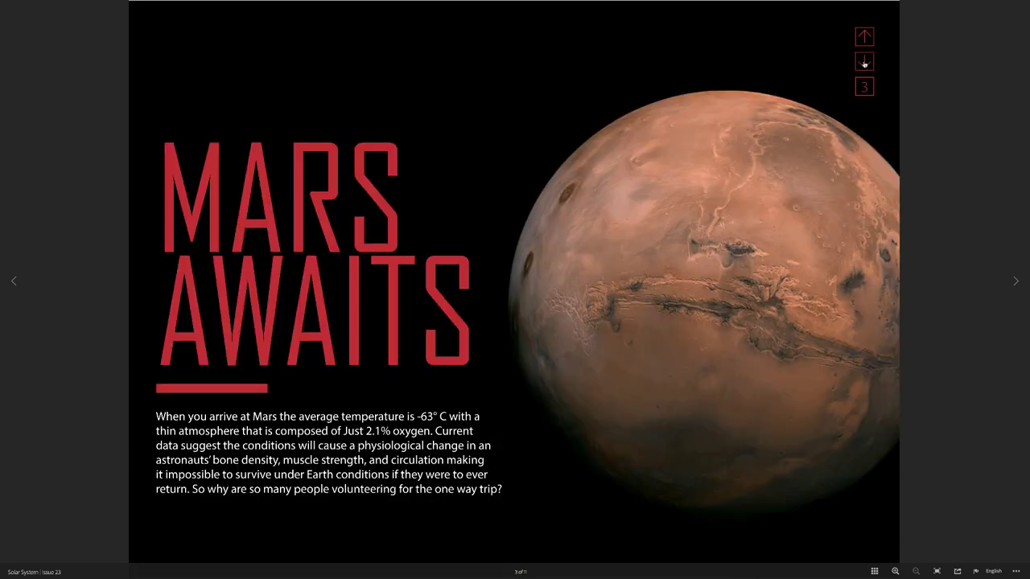